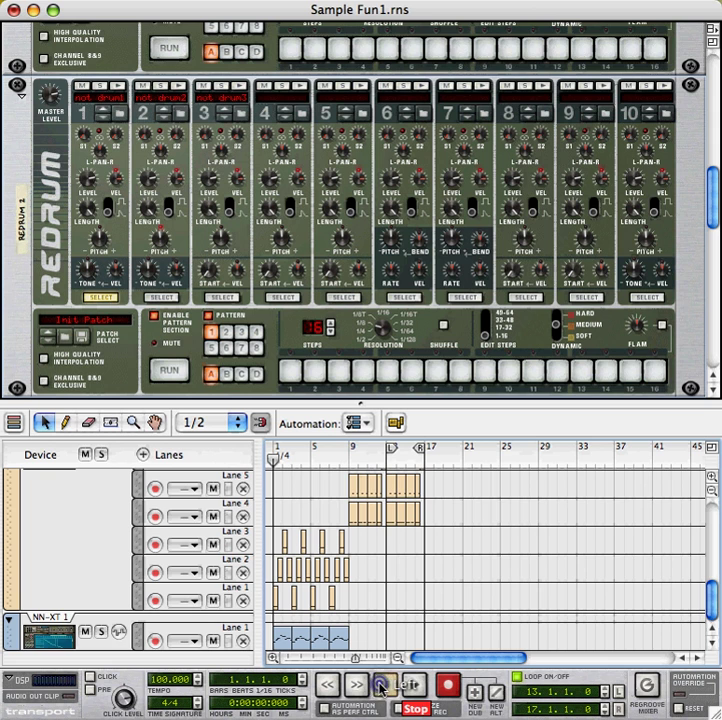
Select all clips in the first eight bars across the Redrum 1, Redrum 2 and NN-XT 1 tracks, and clear the selection.
scroll(395, 591, up, 5)
scroll(395, 591, up, 3)
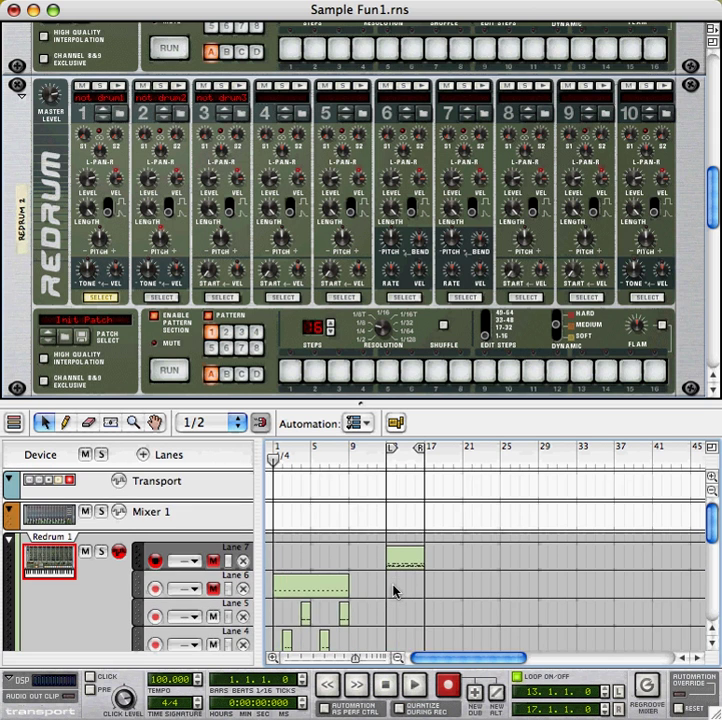
scroll(395, 591, down, 8)
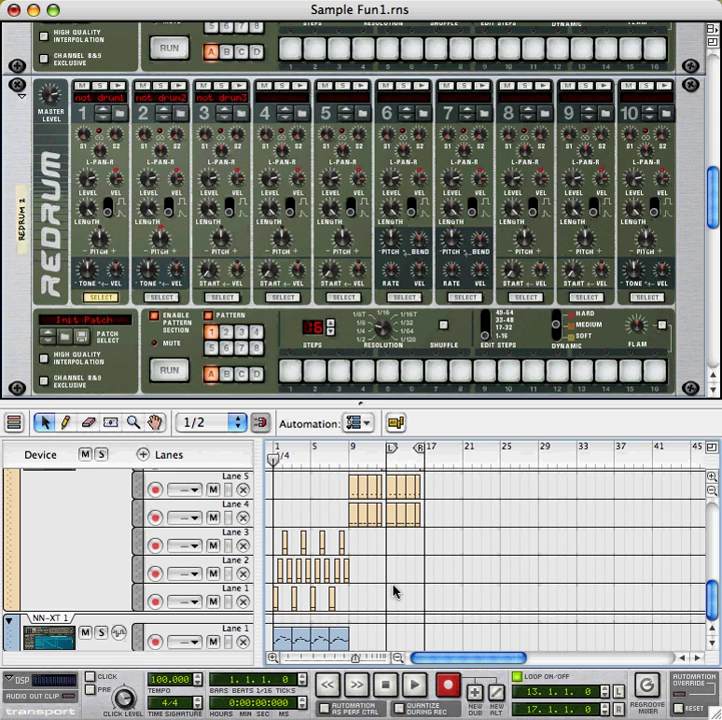
scroll(371, 592, up, 3)
scroll(371, 591, up, 4)
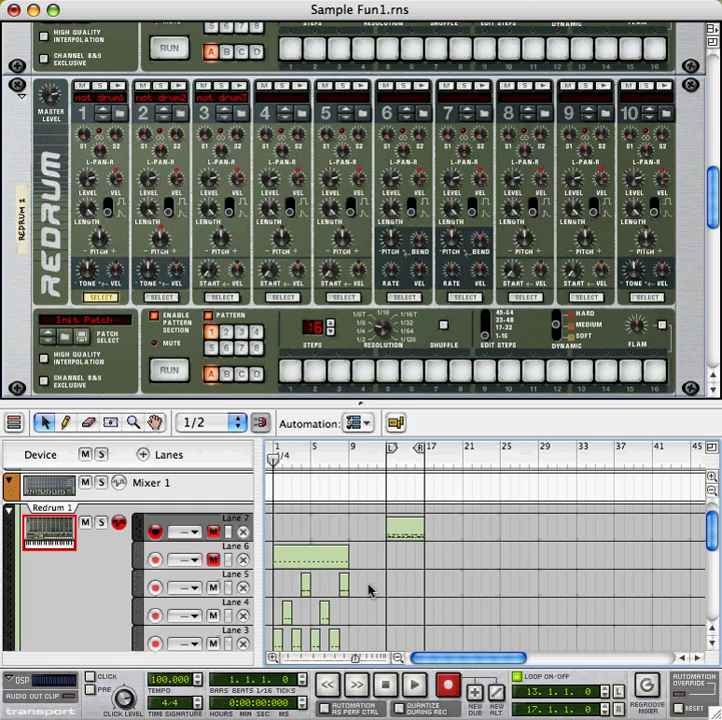
drag(276, 530, 367, 600)
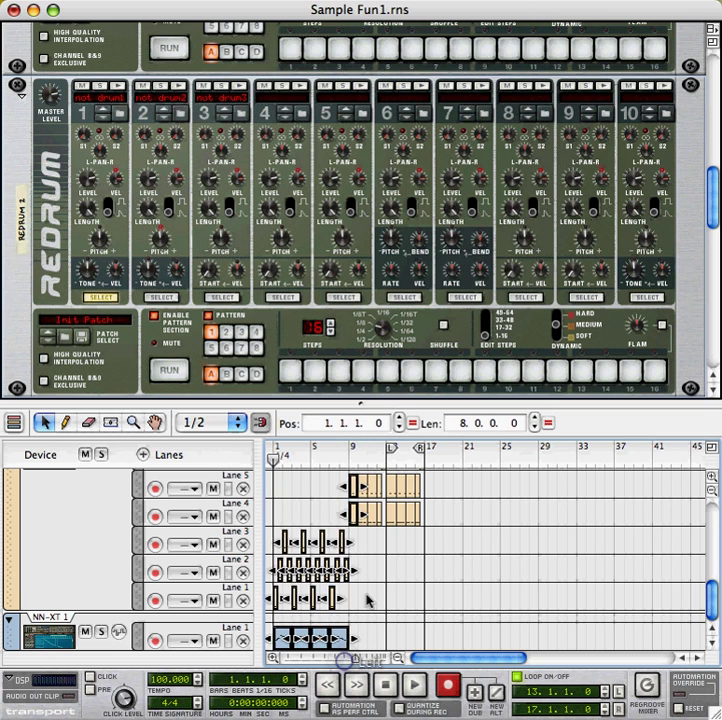
click(372, 592)
Examine how the clips are arranged over the note lanes of the Redrum 1, Redrum 2 and NN-XT 1 tracks.
scroll(375, 598, up, 2)
scroll(375, 604, down, 6)
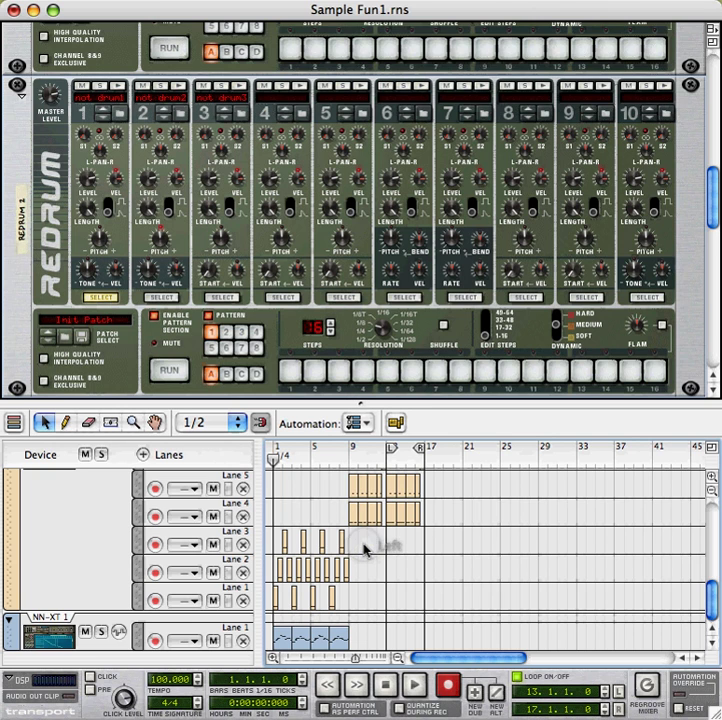
scroll(365, 548, up, 1)
scroll(365, 548, up, 5)
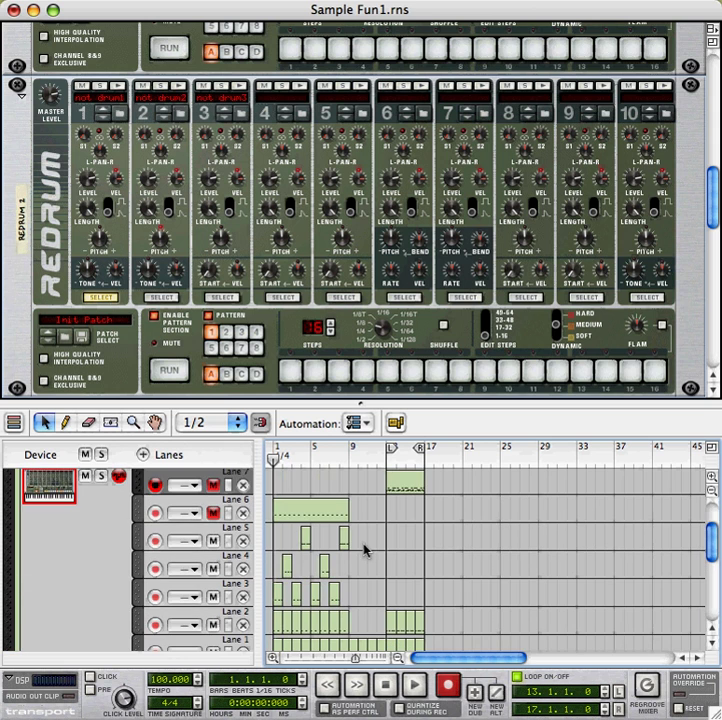
scroll(363, 549, up, 3)
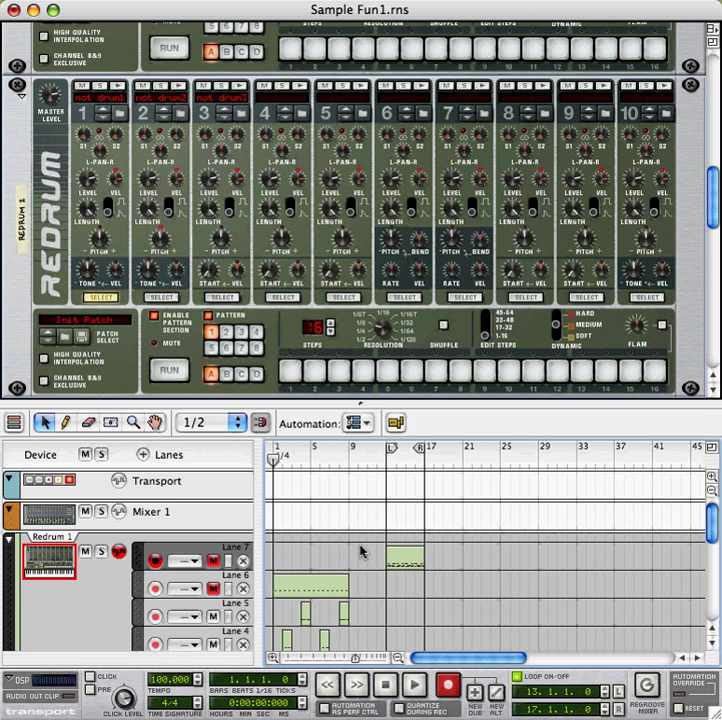
scroll(363, 549, down, 6)
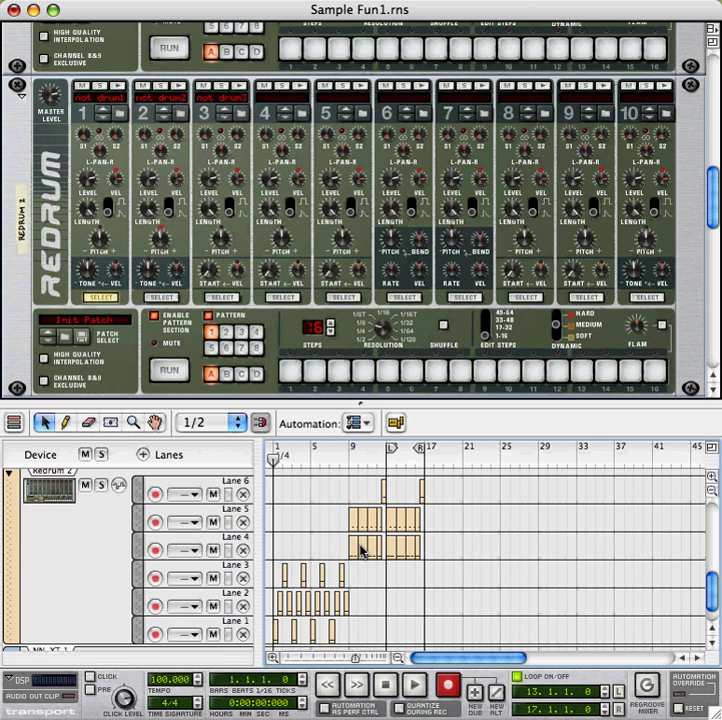
scroll(362, 549, down, 1)
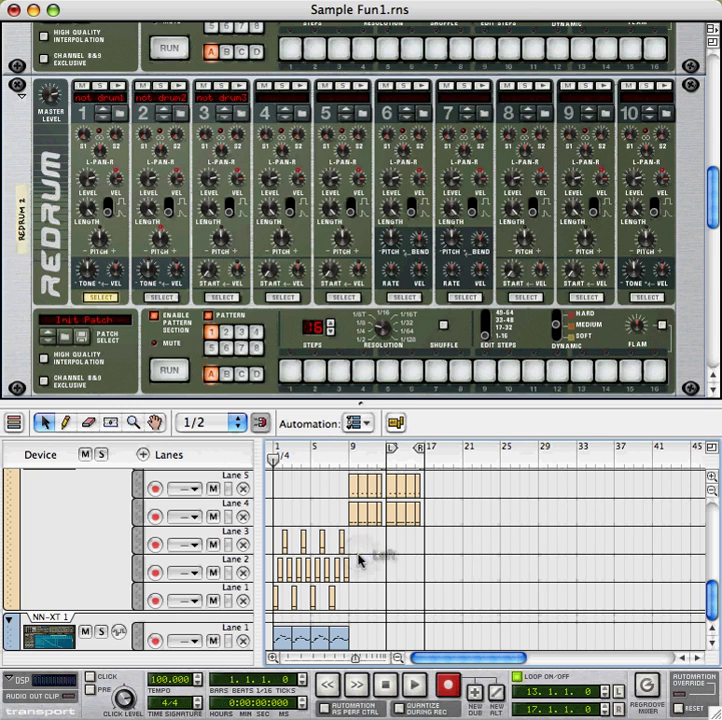
scroll(351, 599, up, 6)
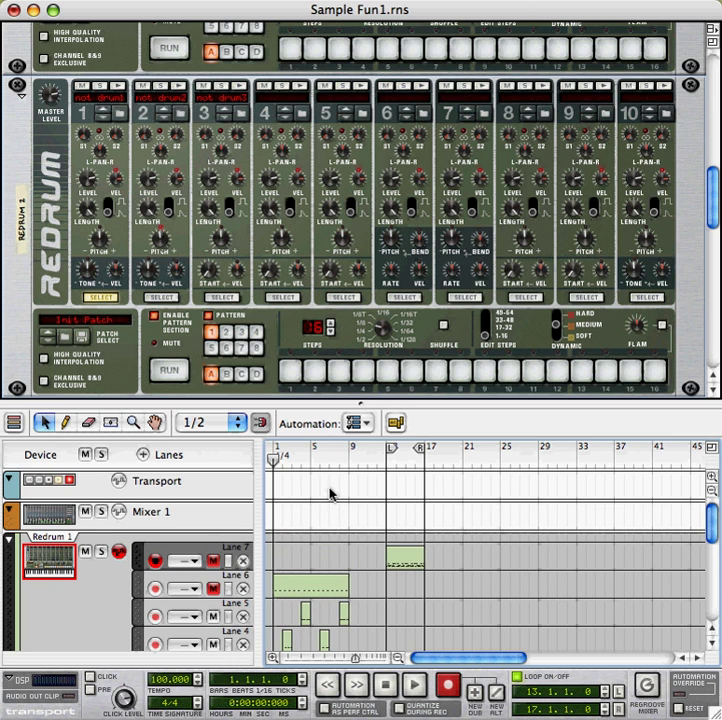
scroll(324, 497, down, 5)
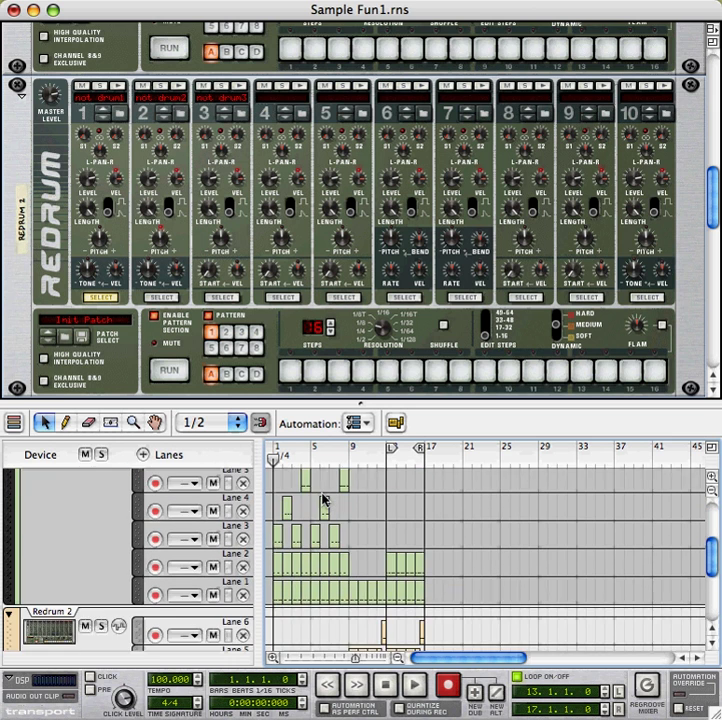
scroll(324, 497, down, 4)
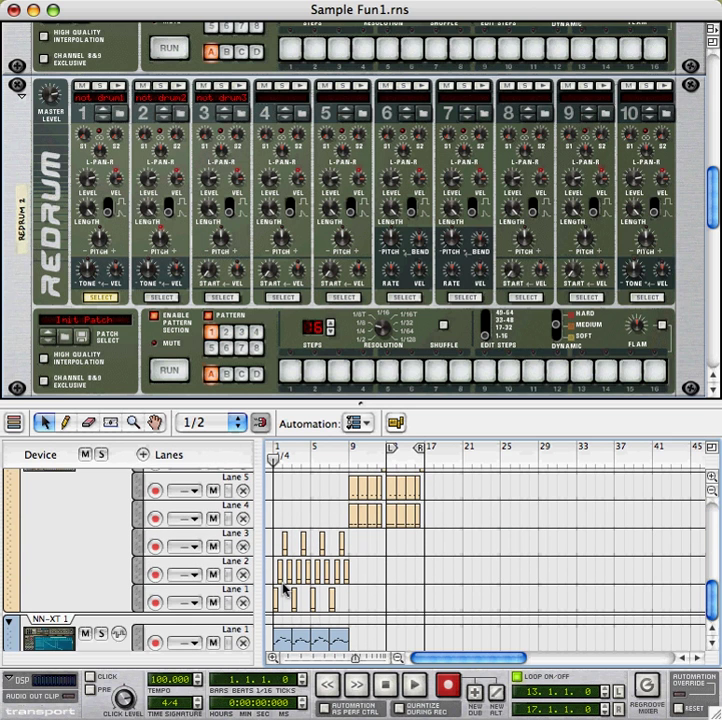
scroll(307, 515, up, 4)
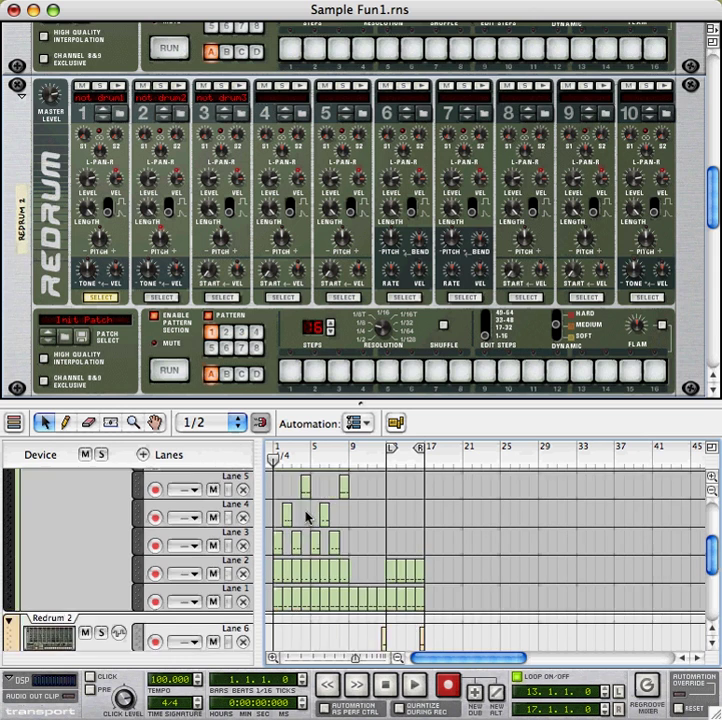
scroll(306, 519, up, 5)
scroll(282, 519, down, 5)
Select the Redrum 1, Redrum 2 and NN-XT 1 tracks in turn to bring each device into view in the rack.
click(90, 575)
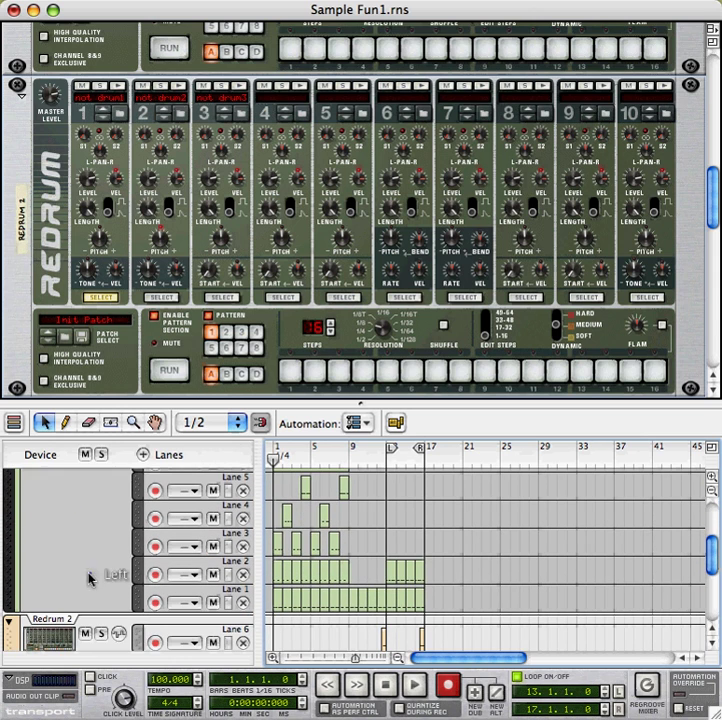
scroll(89, 578, up, 2)
scroll(89, 578, down, 6)
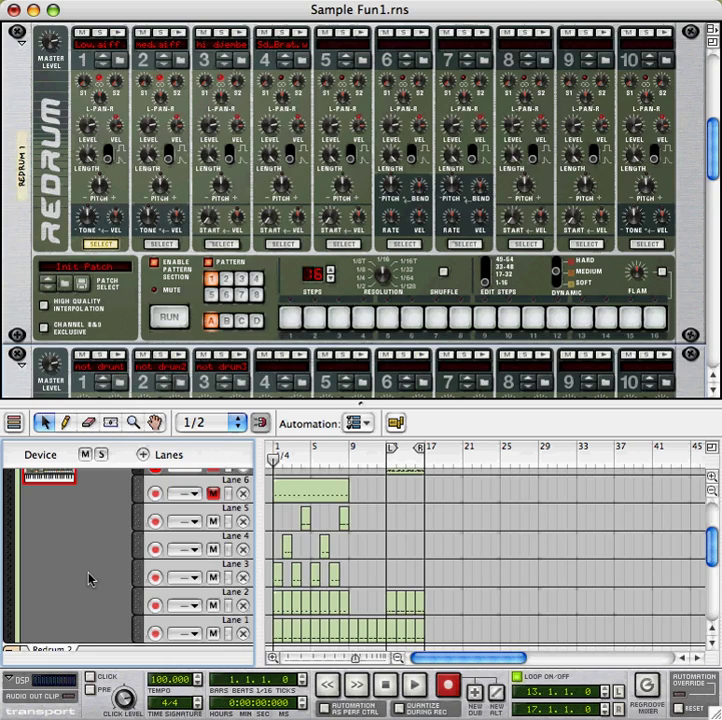
click(89, 578)
scroll(89, 578, down, 2)
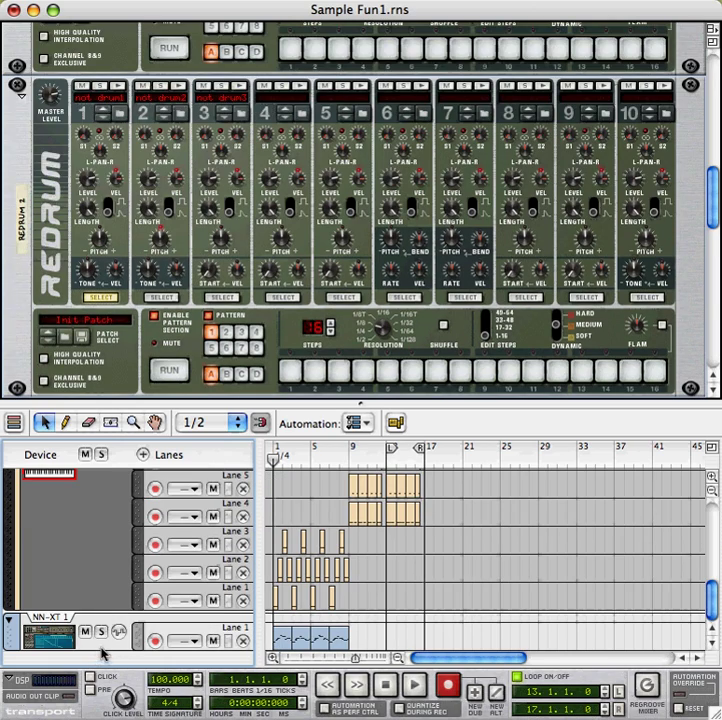
click(101, 654)
scroll(106, 598, up, 2)
click(107, 600)
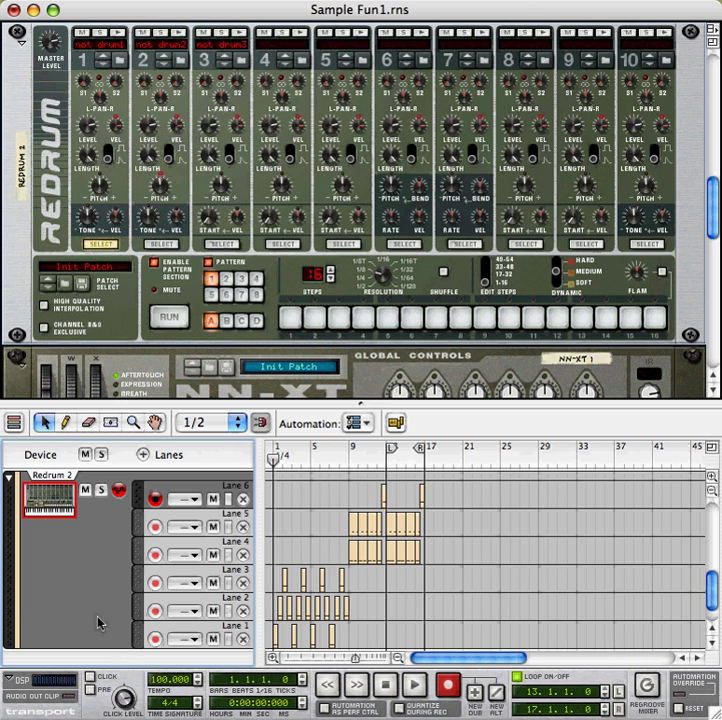
scroll(97, 624, down, 2)
click(107, 652)
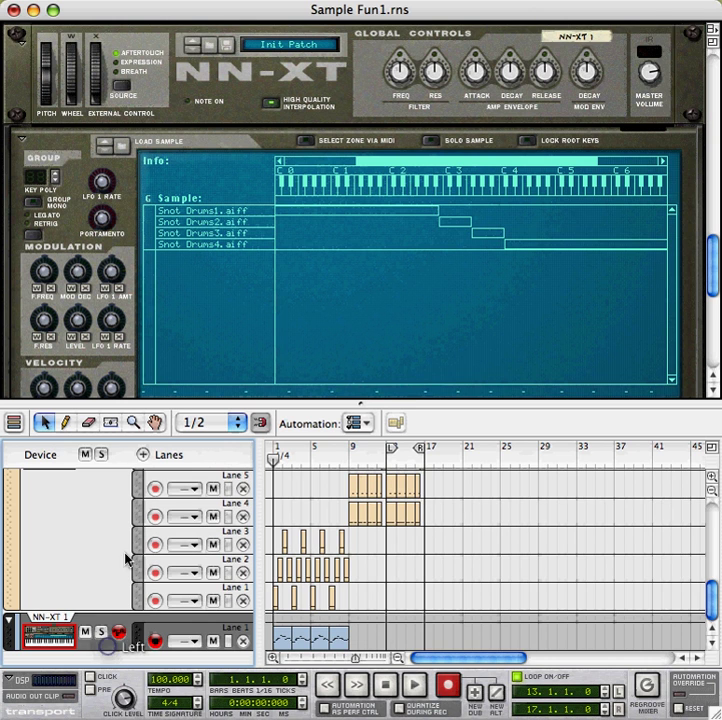
Clear the track selection and examine the seven note lanes of the Redrum 1 track.
click(459, 540)
scroll(459, 541, down, 4)
scroll(457, 544, up, 6)
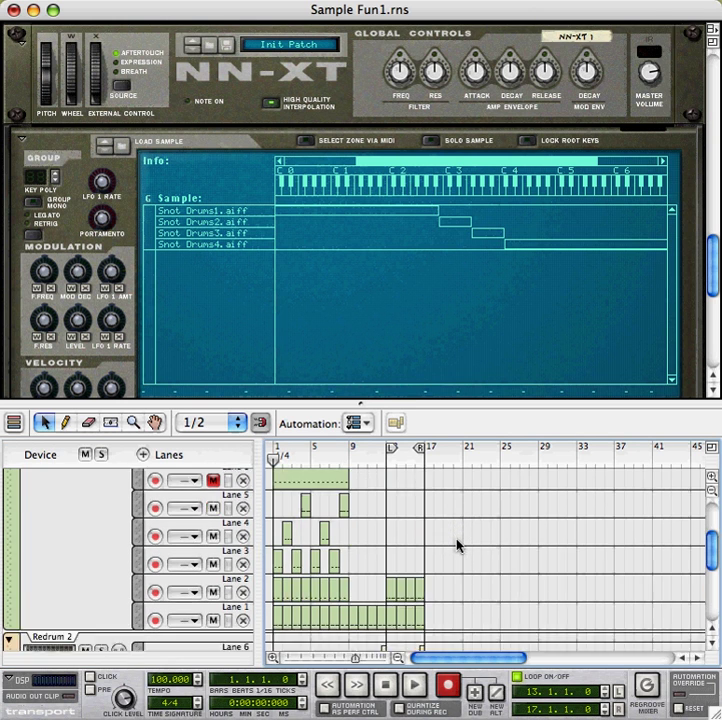
scroll(385, 540, up, 3)
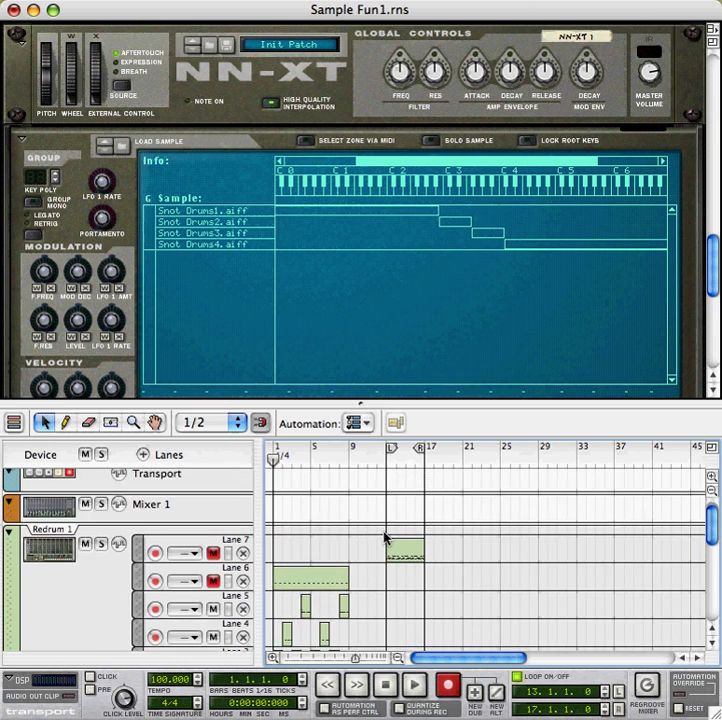
scroll(385, 540, down, 5)
scroll(372, 559, up, 3)
scroll(372, 559, down, 2)
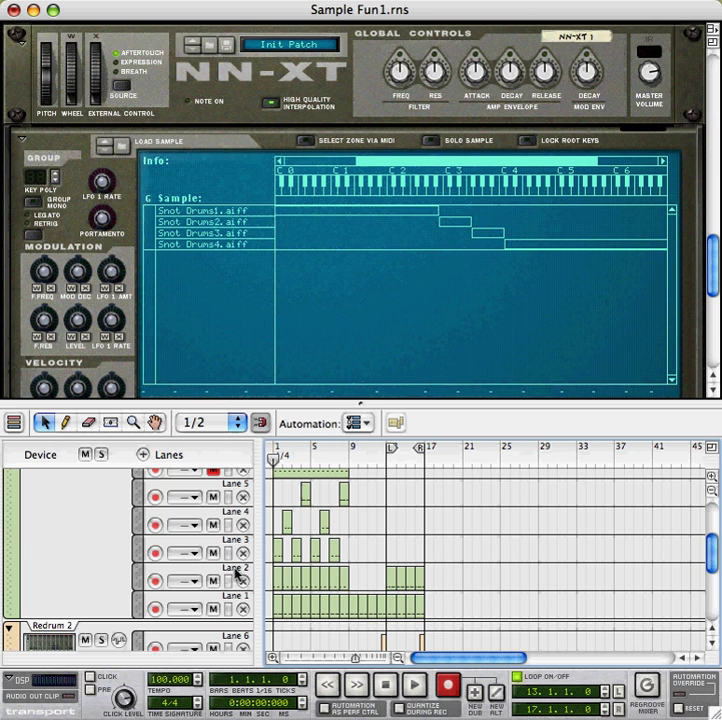
scroll(237, 525, up, 4)
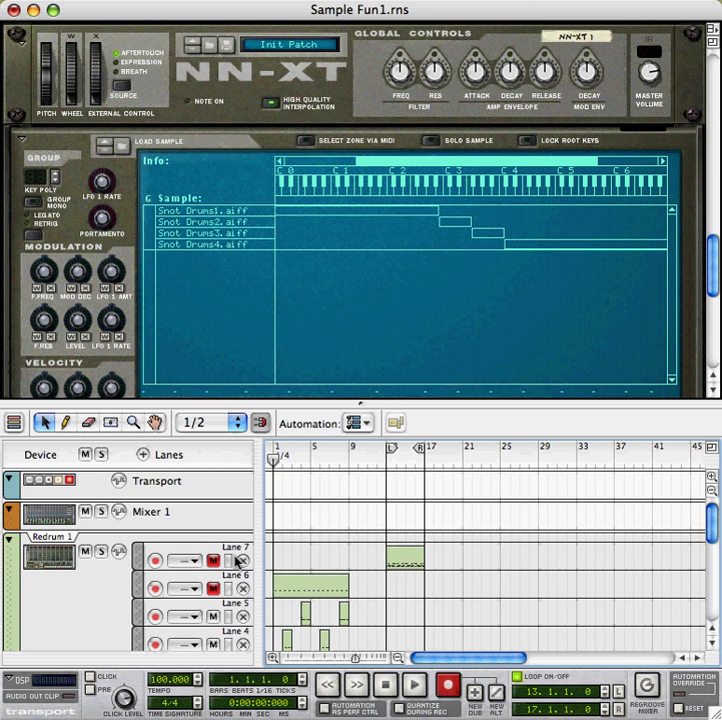
scroll(237, 561, down, 6)
scroll(237, 561, up, 2)
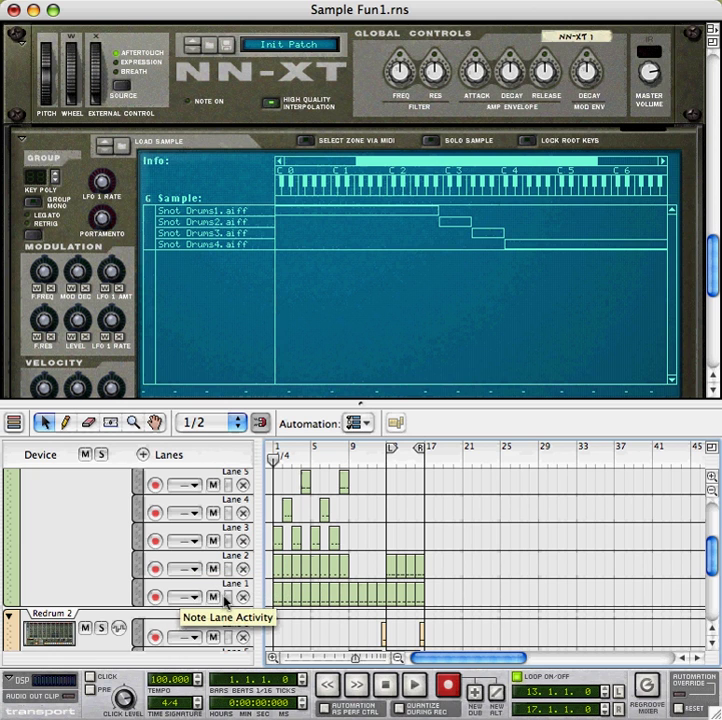
Select the first two one-bar clips in Redrum 1's lane 1, one by one, and the first clips in lanes 2 and 3.
click(278, 594)
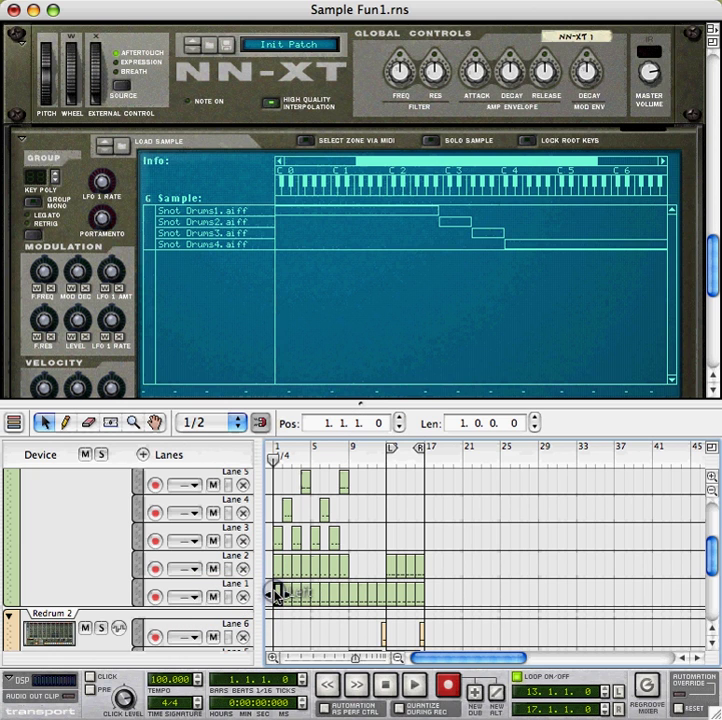
mouse_move(286, 604)
mouse_down()
mouse_move(279, 600)
mouse_move(284, 604)
mouse_up()
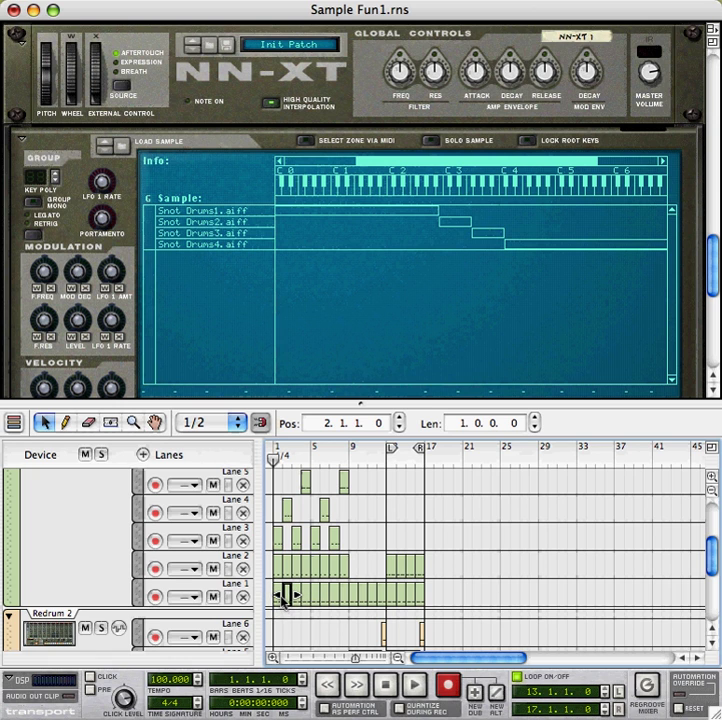
mouse_move(282, 564)
mouse_down()
mouse_move(253, 571)
mouse_move(276, 564)
mouse_up()
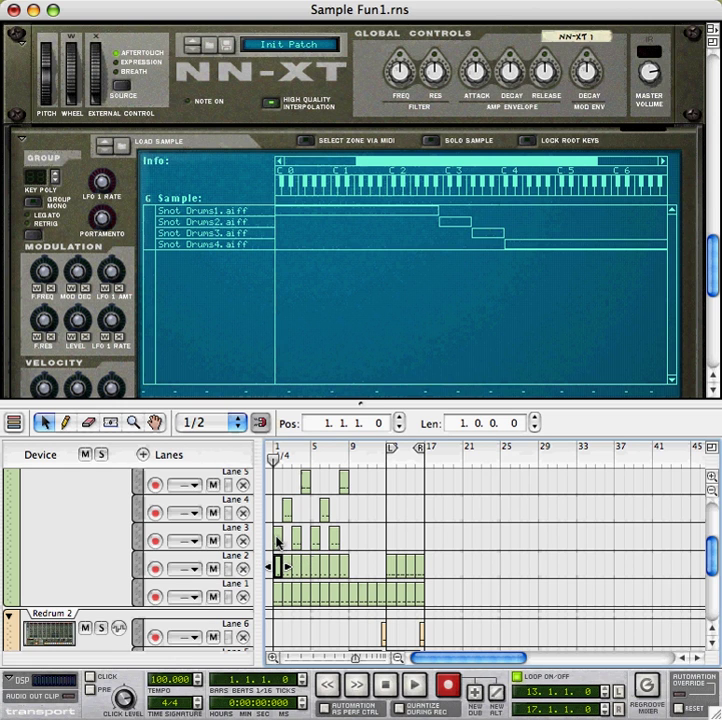
click(277, 541)
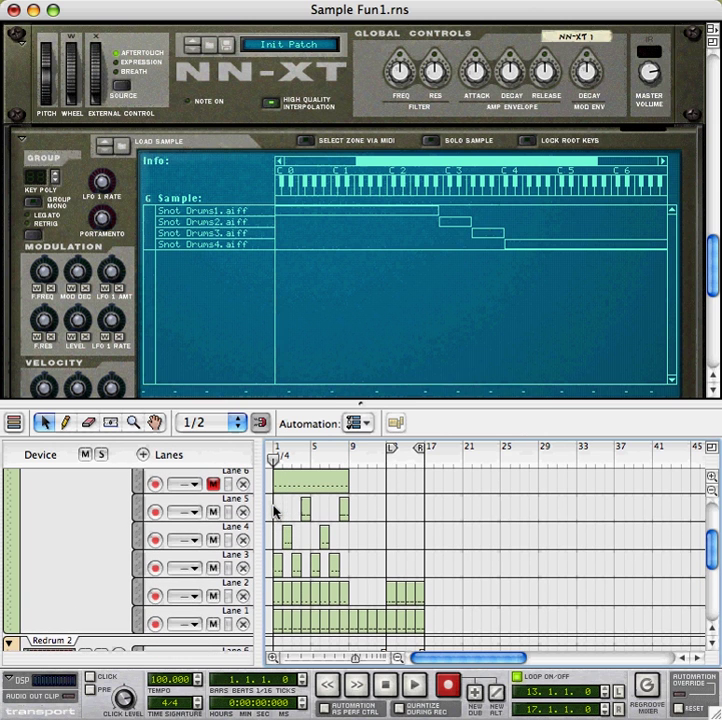
Select the one-bar clips in Redrum 1's lanes 3 to 5, individually and as the first four-bar group, and clear the selection.
drag(352, 577, 276, 520)
click(345, 532)
click(277, 567)
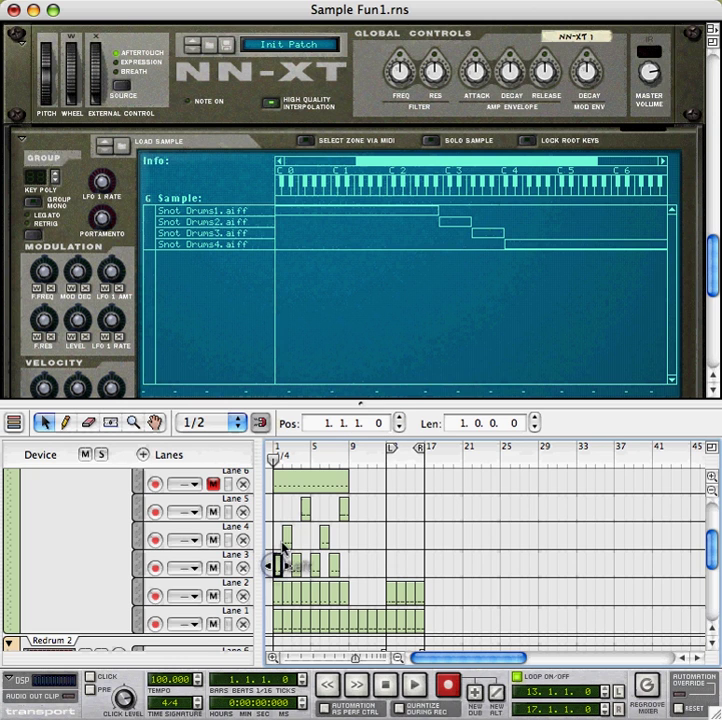
click(286, 544)
click(293, 564)
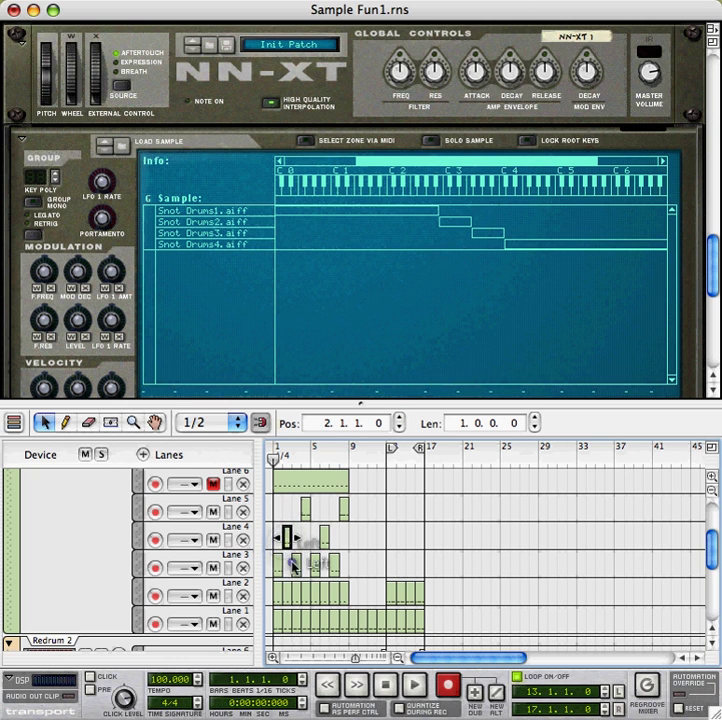
click(354, 561)
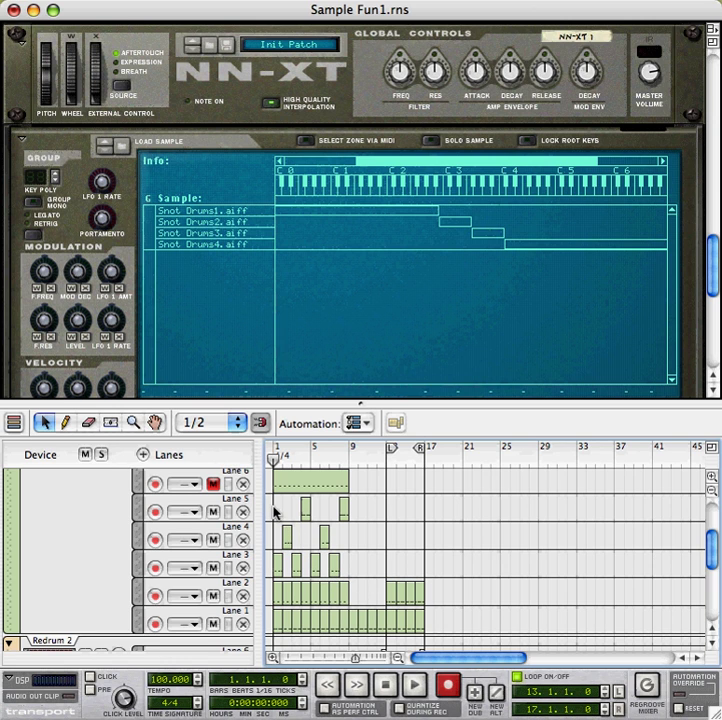
drag(276, 495, 302, 573)
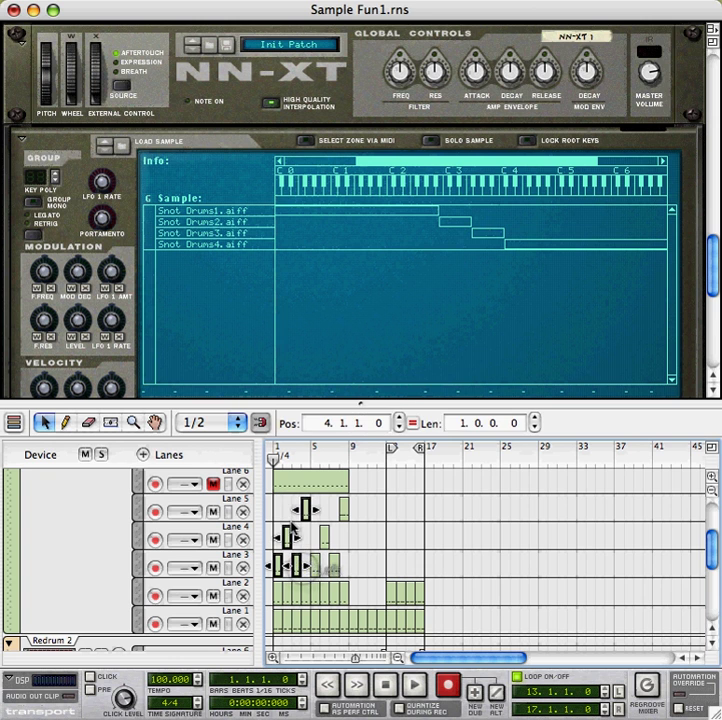
click(281, 513)
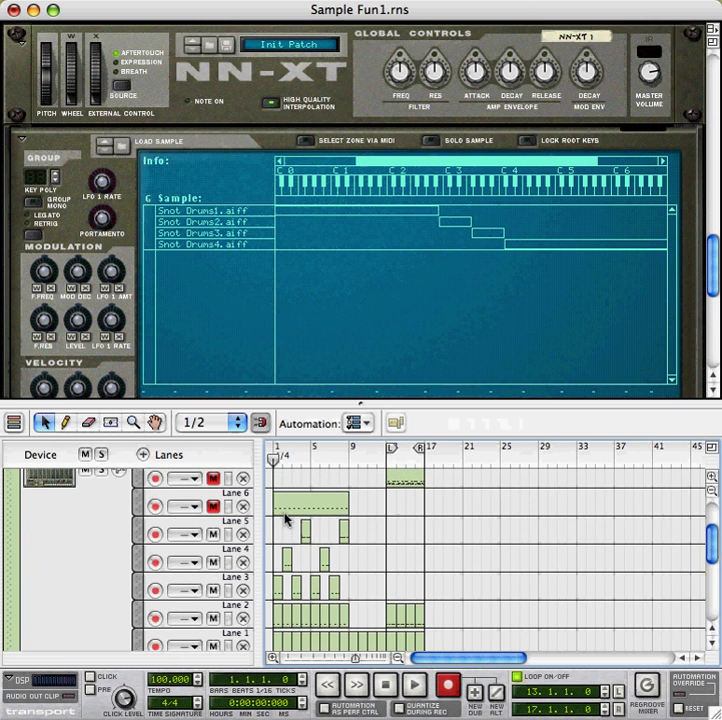
scroll(285, 517, up, 3)
scroll(285, 517, down, 2)
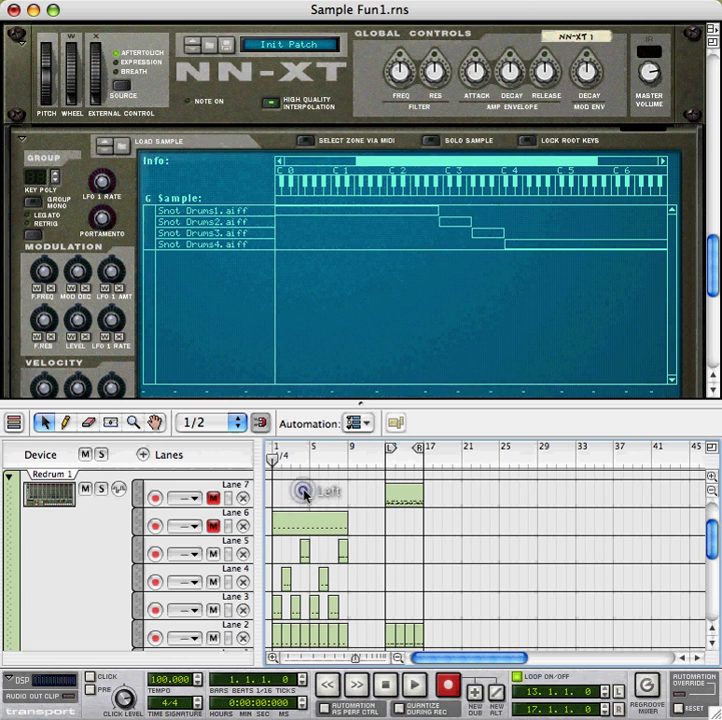
scroll(300, 495, down, 2)
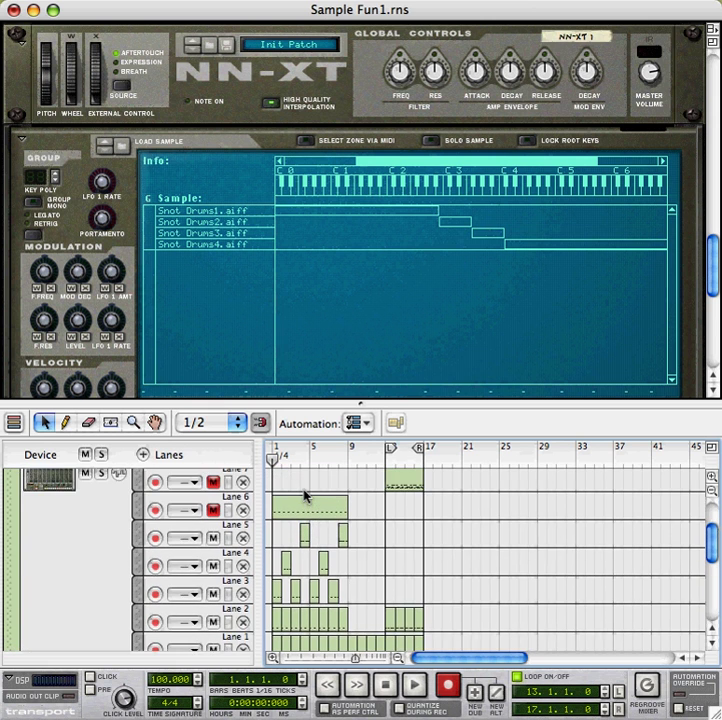
scroll(305, 494, up, 2)
scroll(305, 494, down, 3)
scroll(305, 494, up, 1)
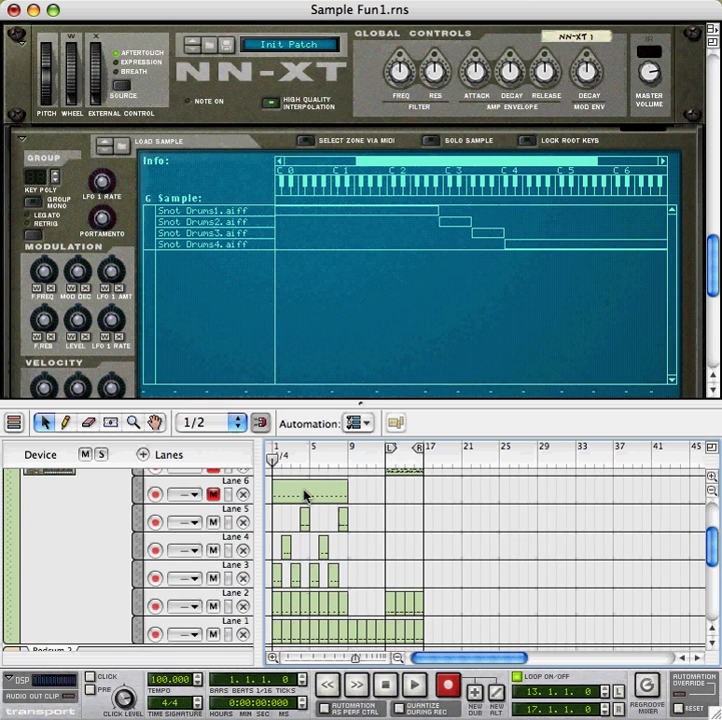
Solo the Redrum 1 track and set the song position to the start of bar 1.
scroll(271, 519, up, 2)
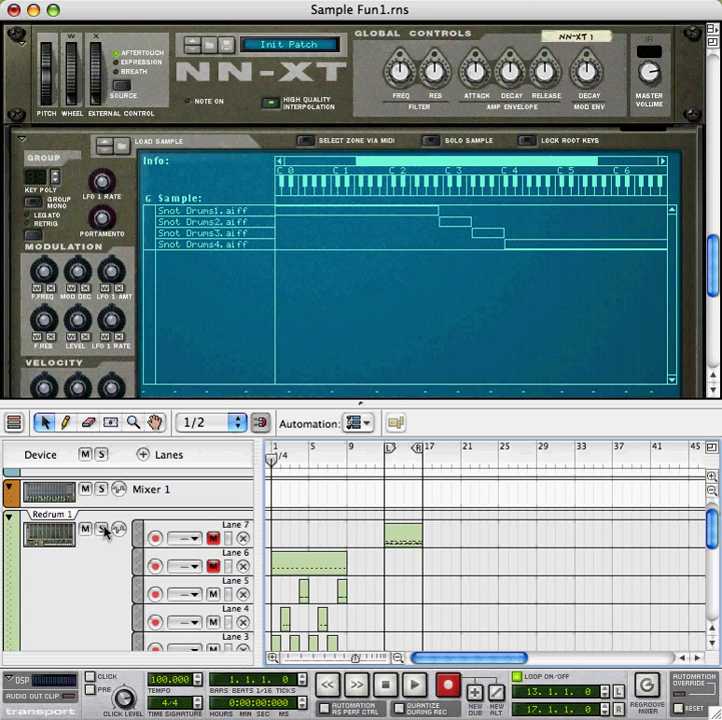
click(104, 530)
scroll(362, 556, down, 3)
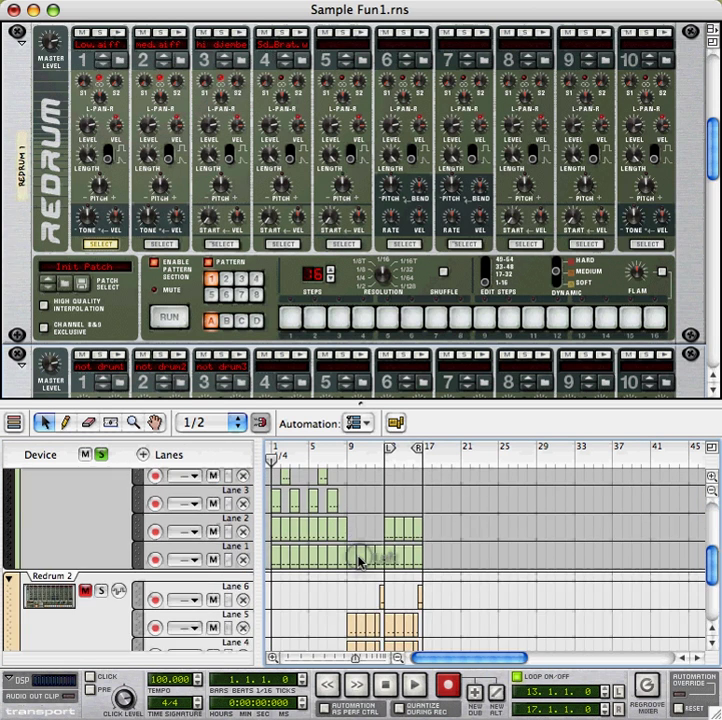
scroll(359, 561, up, 3)
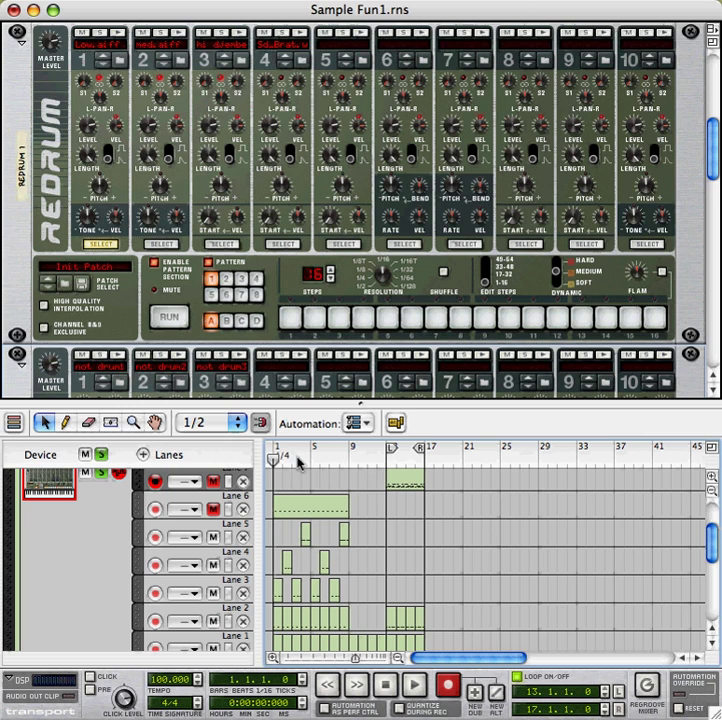
mouse_move(273, 458)
mouse_down()
mouse_move(309, 458)
mouse_move(271, 458)
mouse_up()
scroll(366, 505, down, 1)
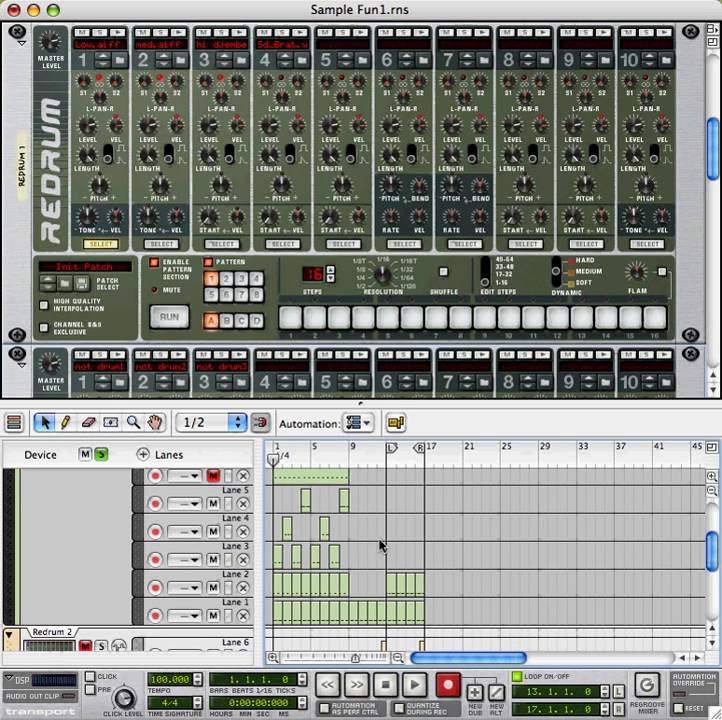
drag(387, 569, 451, 609)
click(466, 590)
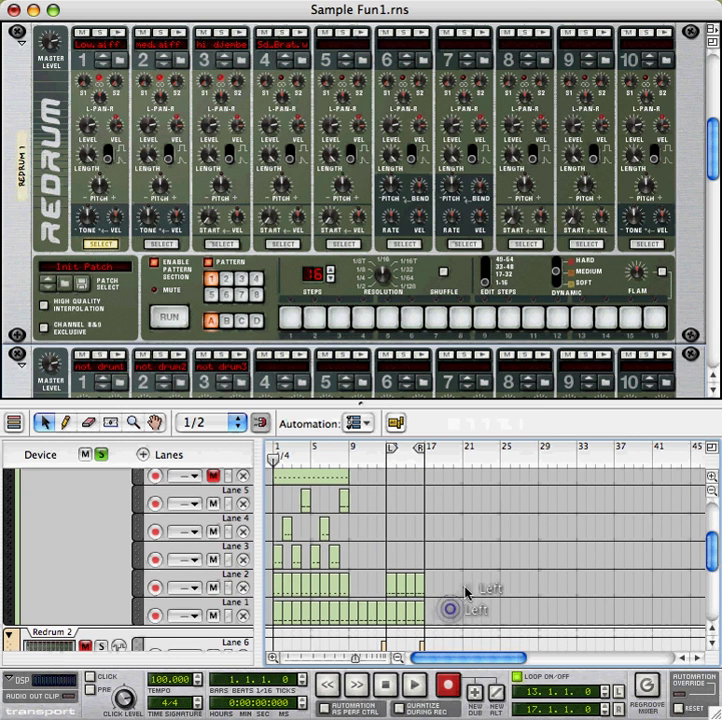
click(367, 540)
scroll(278, 592, up, 2)
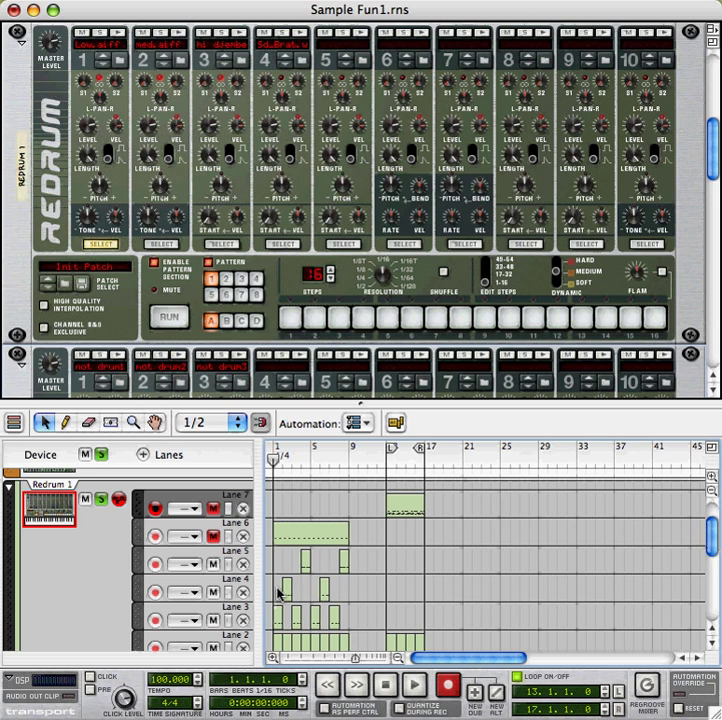
Play the soloed Redrum 1 track from bar 1 into the loop, watch its lanes, and stop back at the start.
key(space)
click(447, 585)
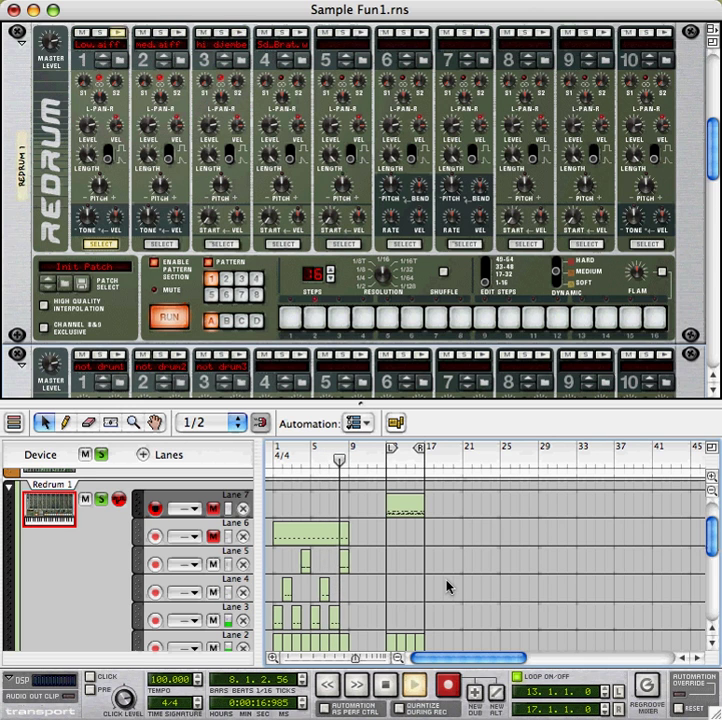
scroll(445, 586, down, 3)
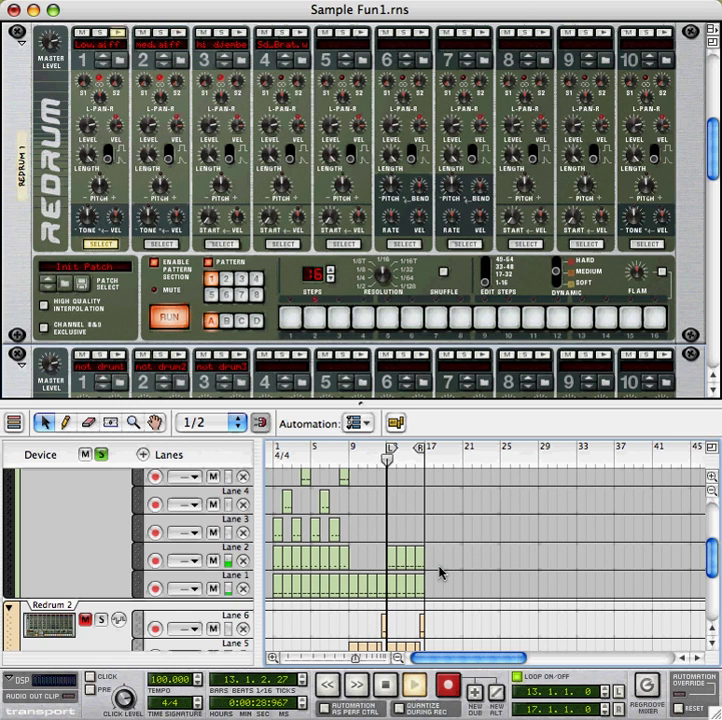
scroll(452, 562, up, 1)
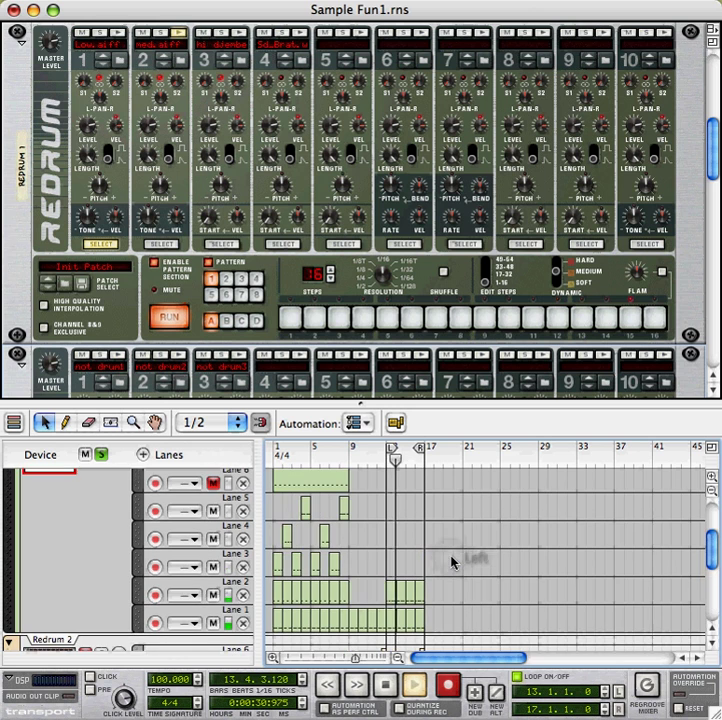
scroll(452, 562, up, 3)
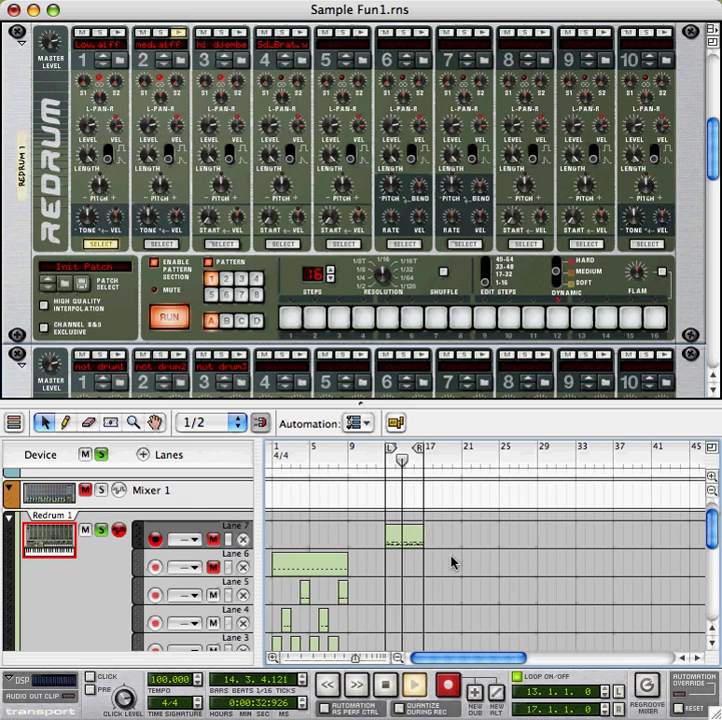
scroll(452, 562, down, 5)
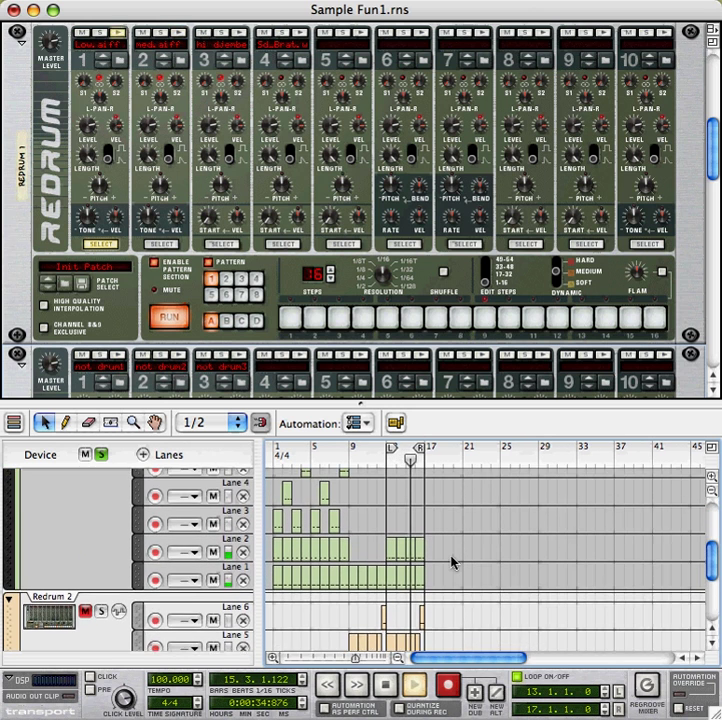
scroll(451, 563, down, 4)
scroll(450, 562, up, 4)
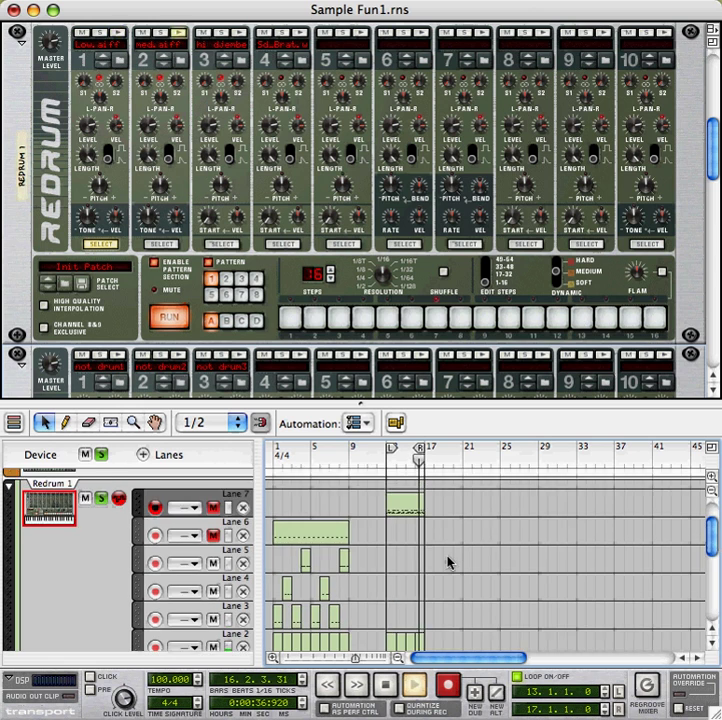
scroll(453, 557, down, 4)
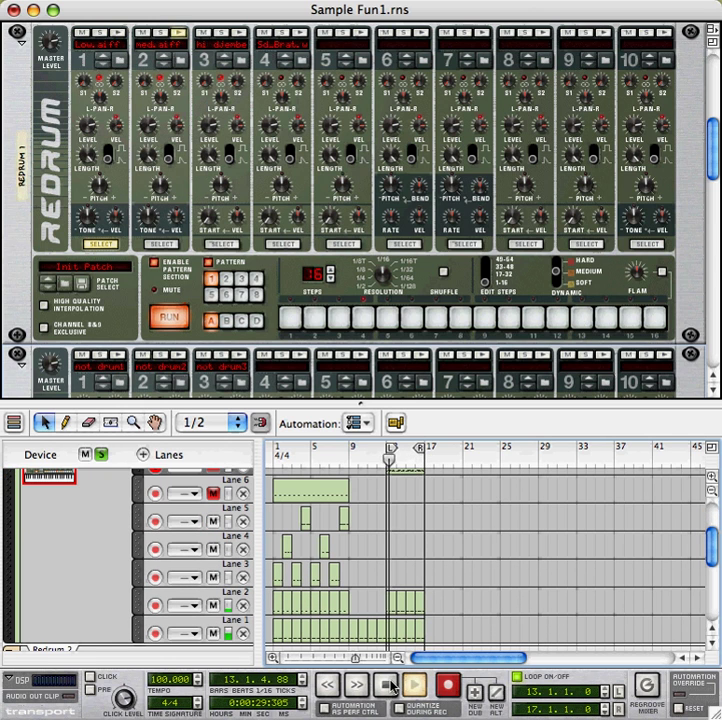
double_click(387, 685)
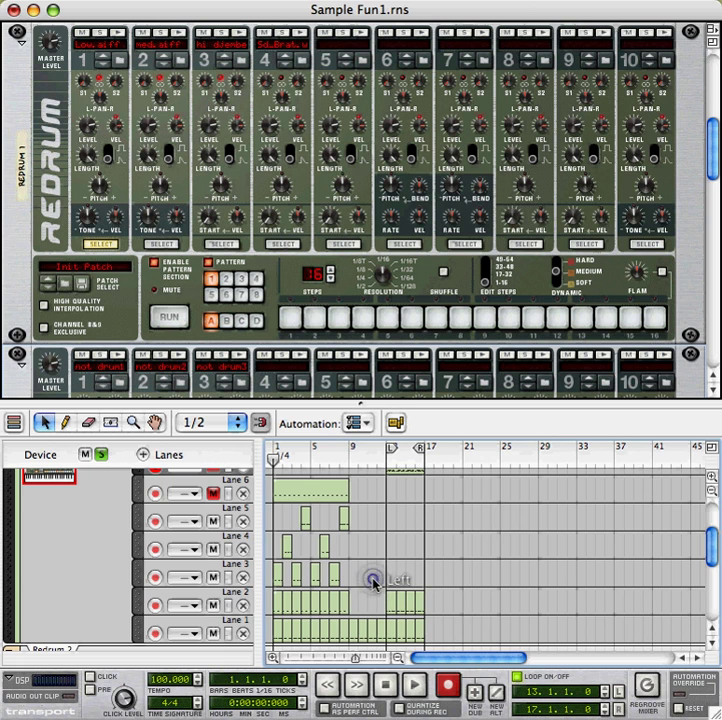
Turn off solo on the Redrum 1 track.
scroll(373, 583, down, 4)
scroll(375, 581, up, 2)
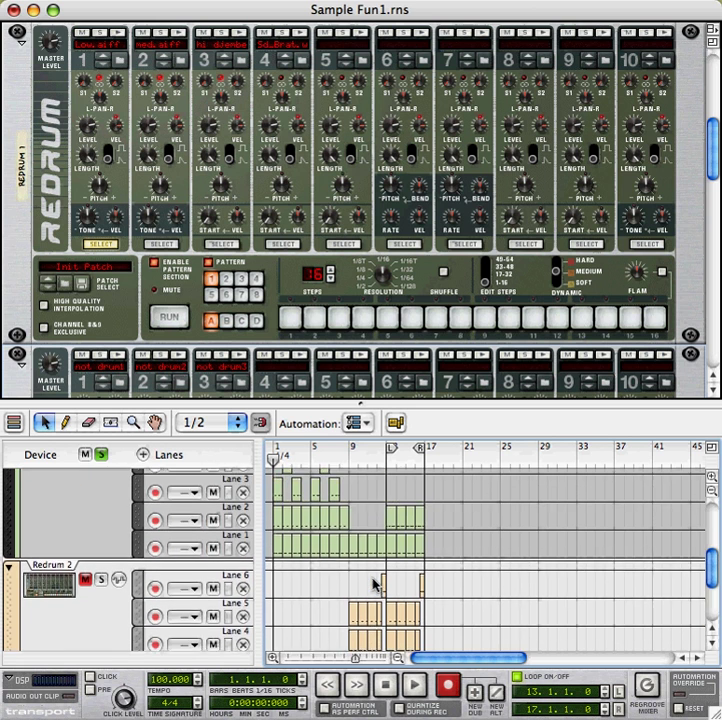
scroll(373, 583, up, 5)
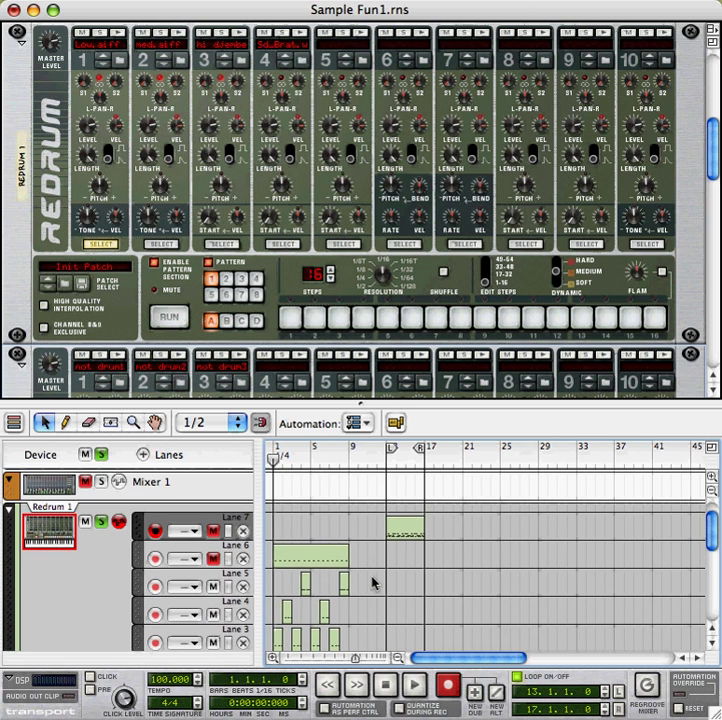
click(101, 523)
scroll(98, 537, down, 5)
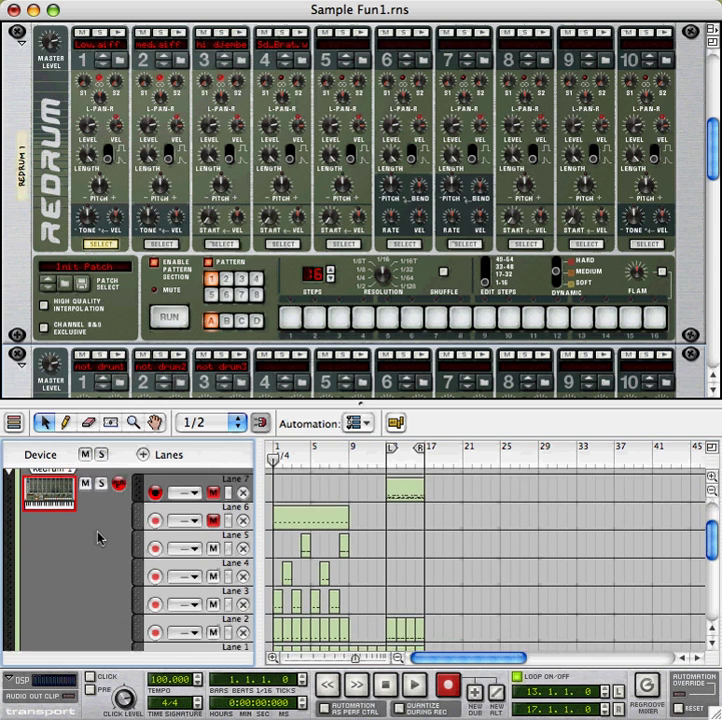
Look over the Redrum 2 track's six lanes, select the track and solo it.
scroll(98, 537, down, 3)
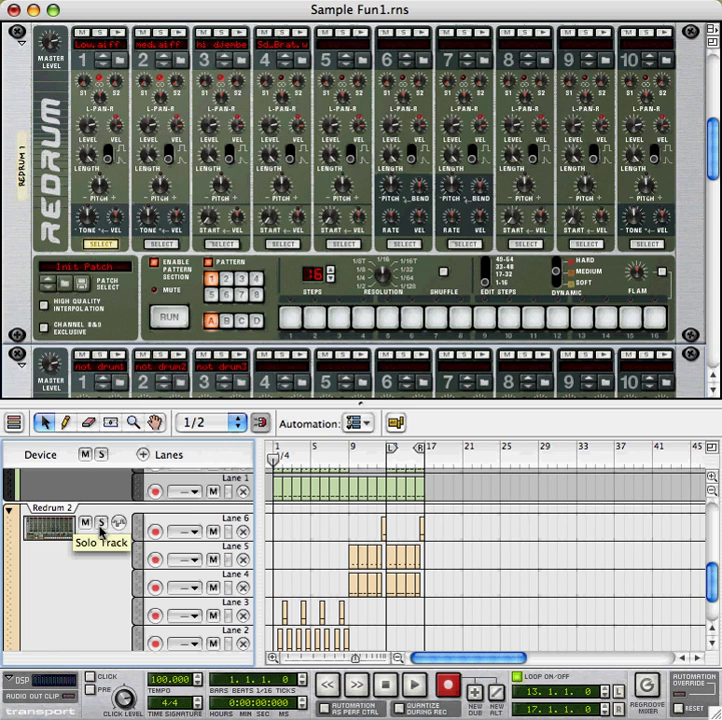
scroll(295, 553, down, 3)
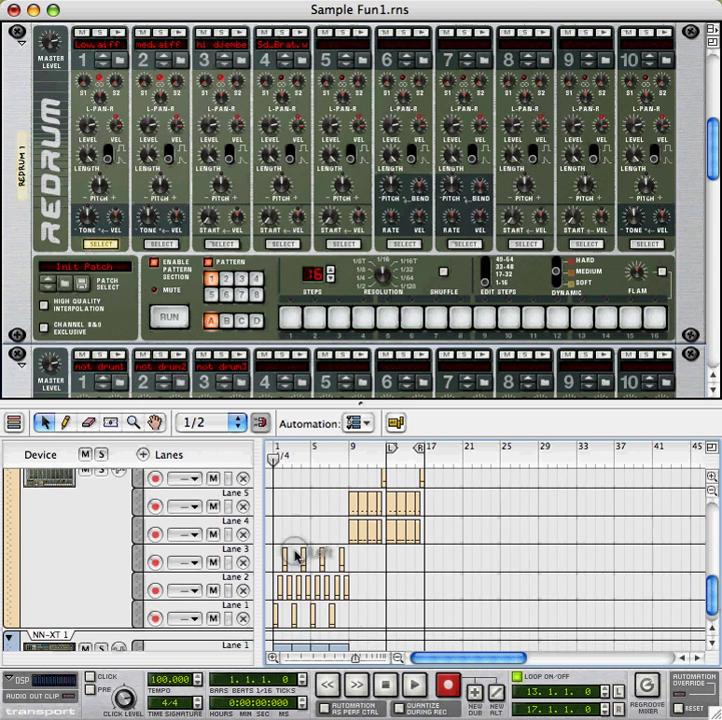
scroll(295, 550, up, 2)
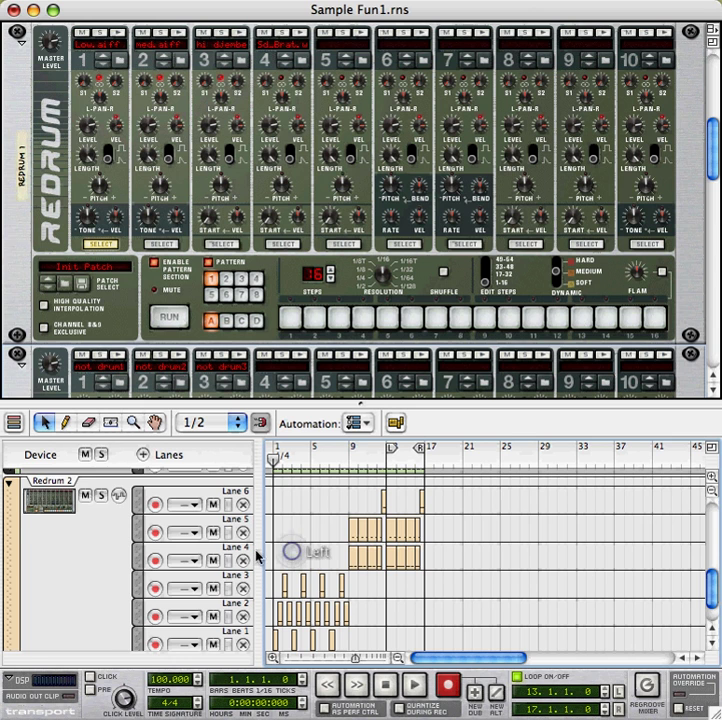
scroll(255, 565, down, 1)
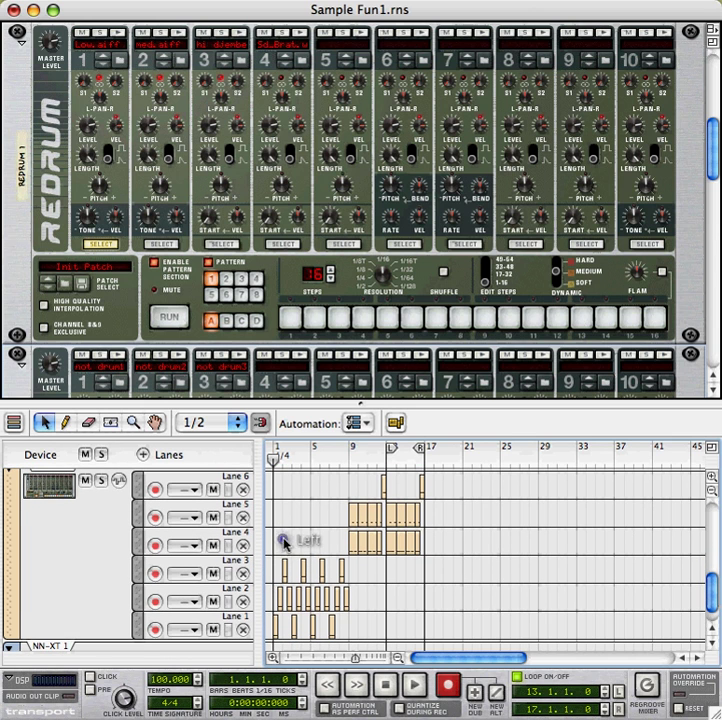
click(105, 557)
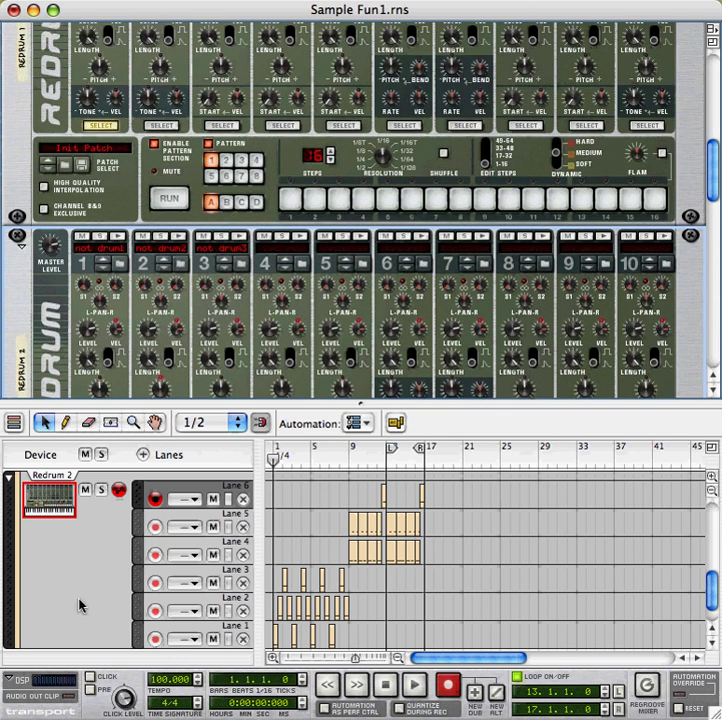
click(75, 603)
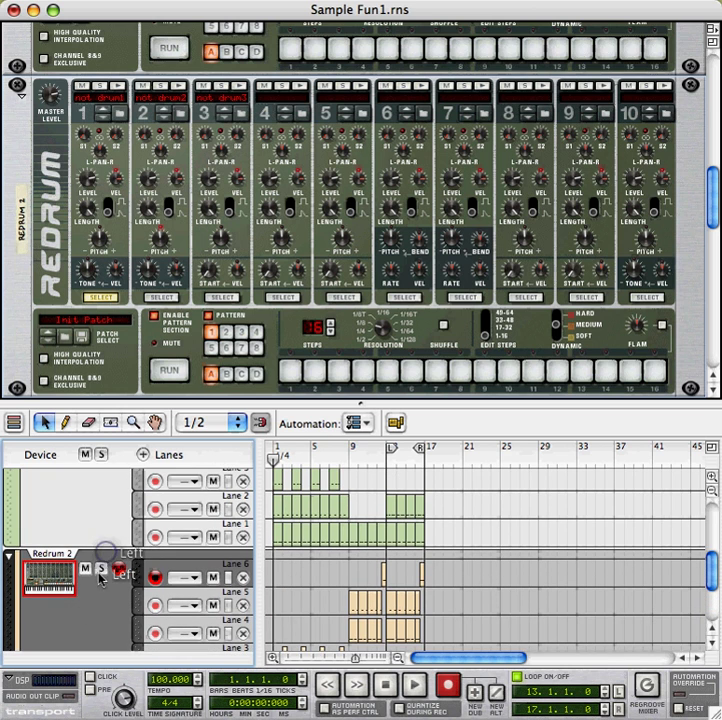
scroll(100, 577, up, 8)
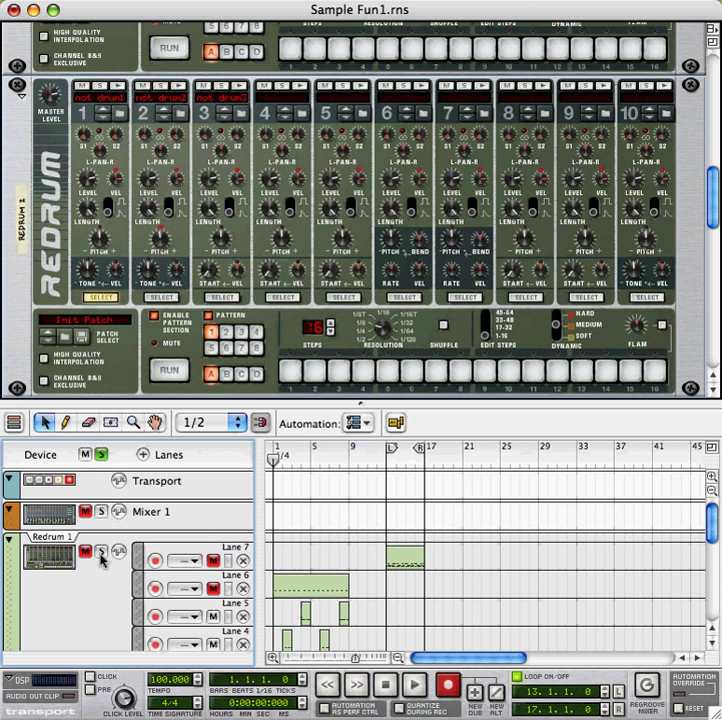
scroll(100, 560, down, 10)
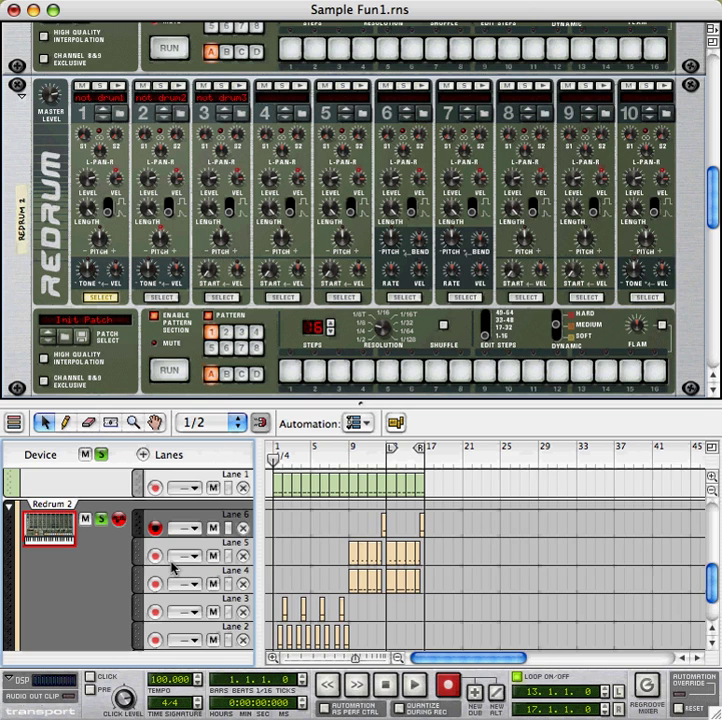
scroll(172, 567, down, 2)
Play the soloed Redrum 2 track from bar 1, and stop back at the start of the song.
key(space)
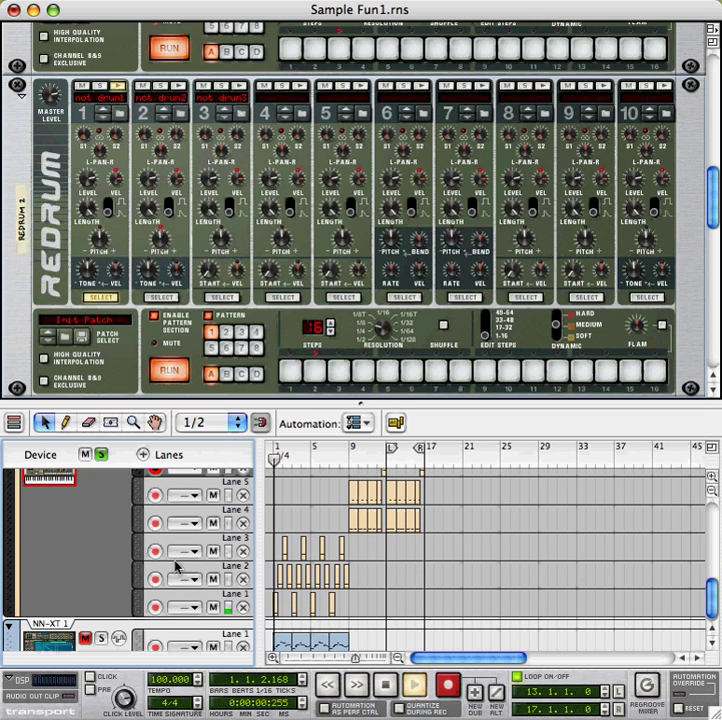
click(297, 525)
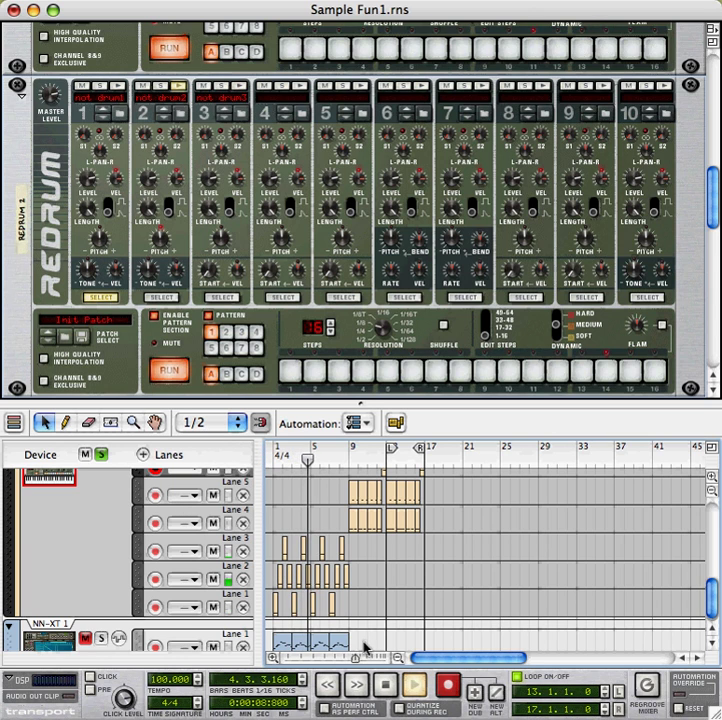
double_click(381, 684)
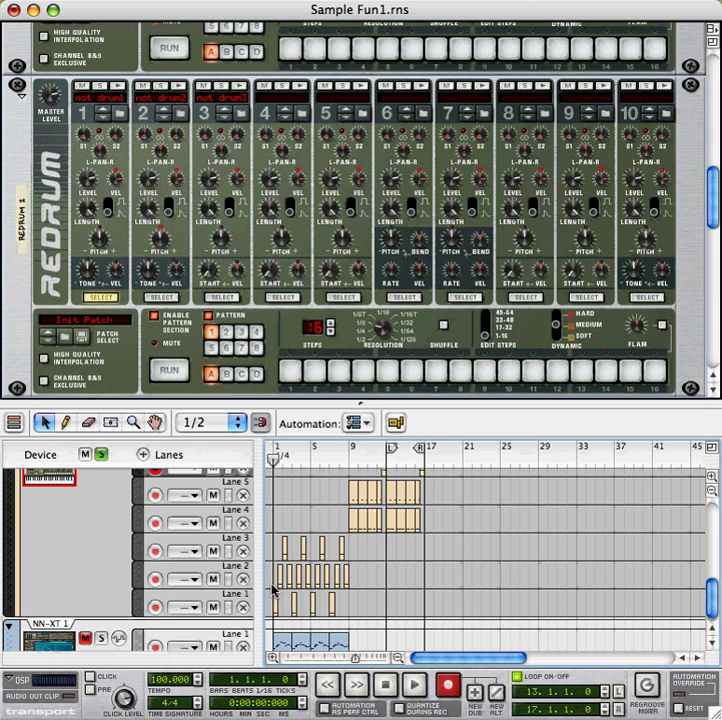
Solo the Redrum 1 track in addition to Redrum 2 and start playing both from bar 1.
scroll(289, 533, up, 5)
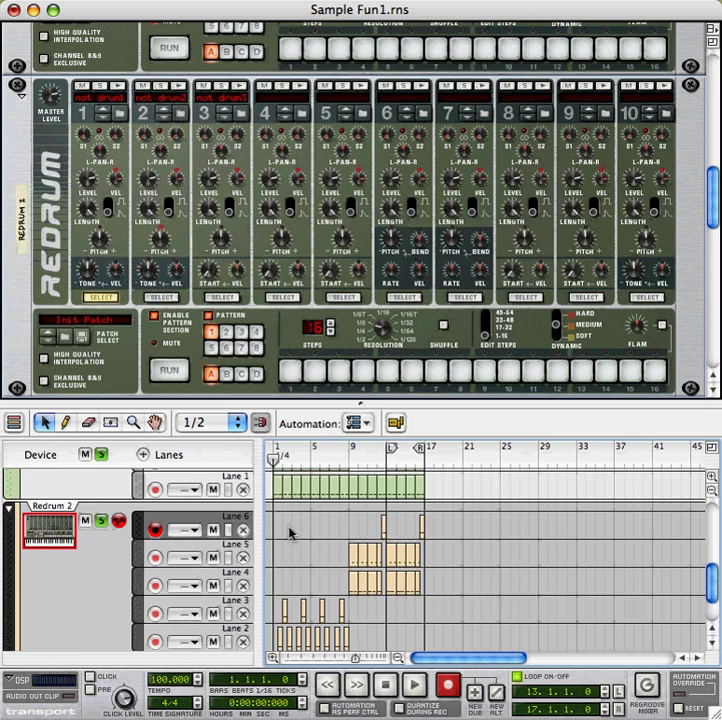
scroll(289, 533, down, 3)
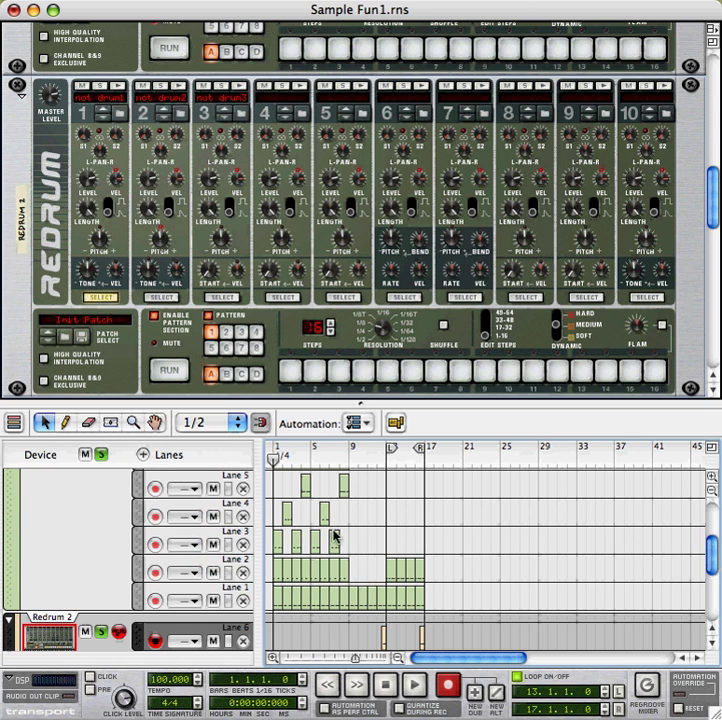
scroll(322, 510, down, 5)
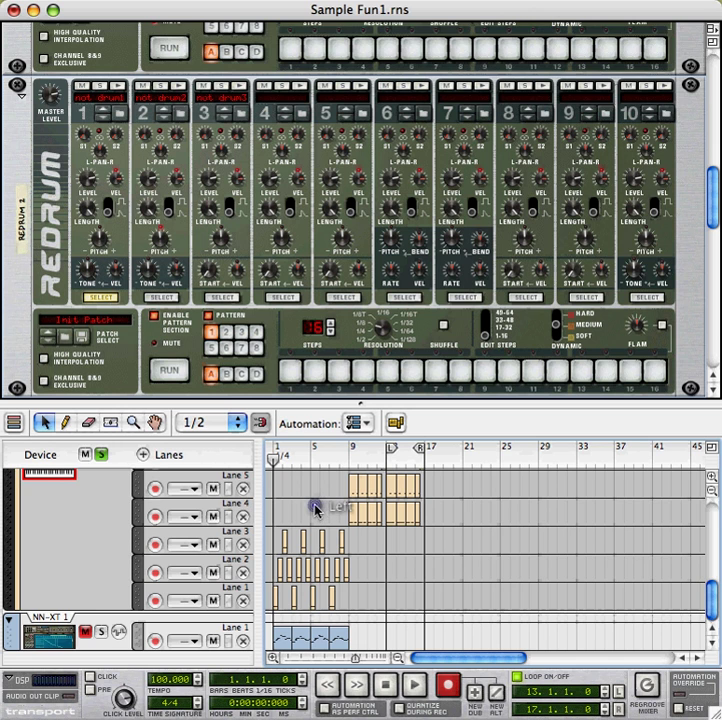
scroll(316, 511, up, 2)
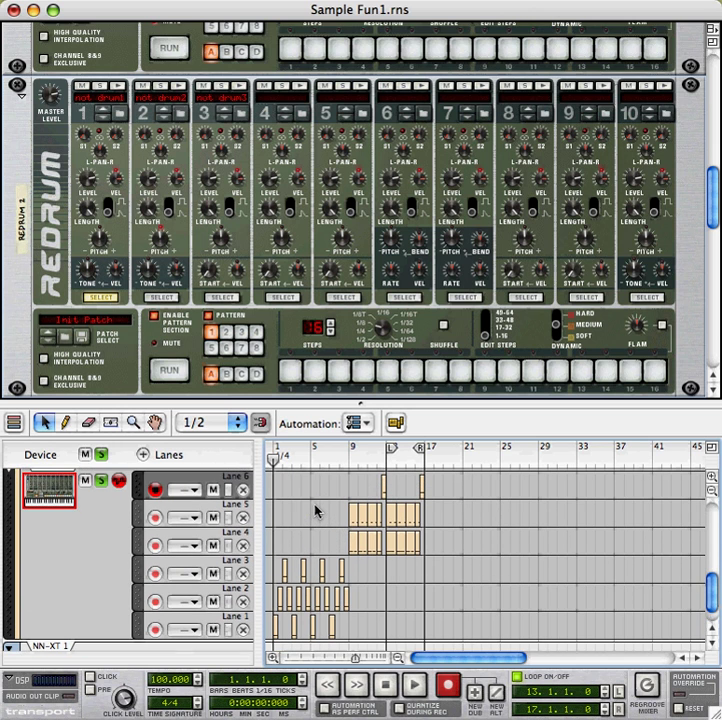
scroll(316, 511, up, 5)
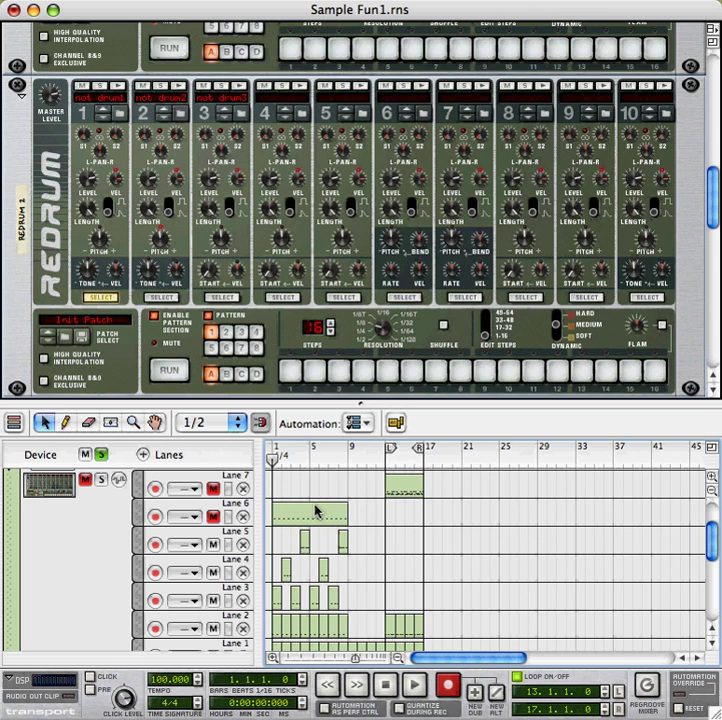
click(108, 484)
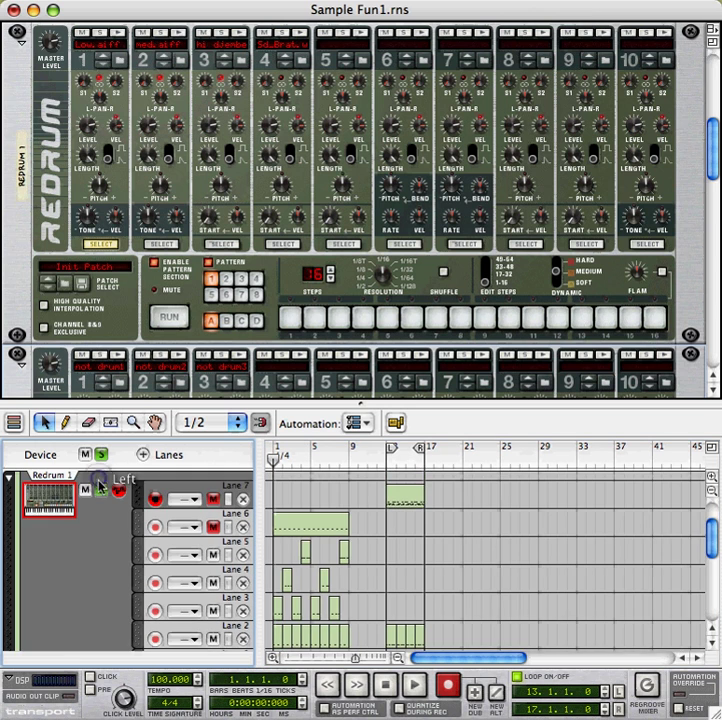
scroll(100, 484, down, 2)
key(space)
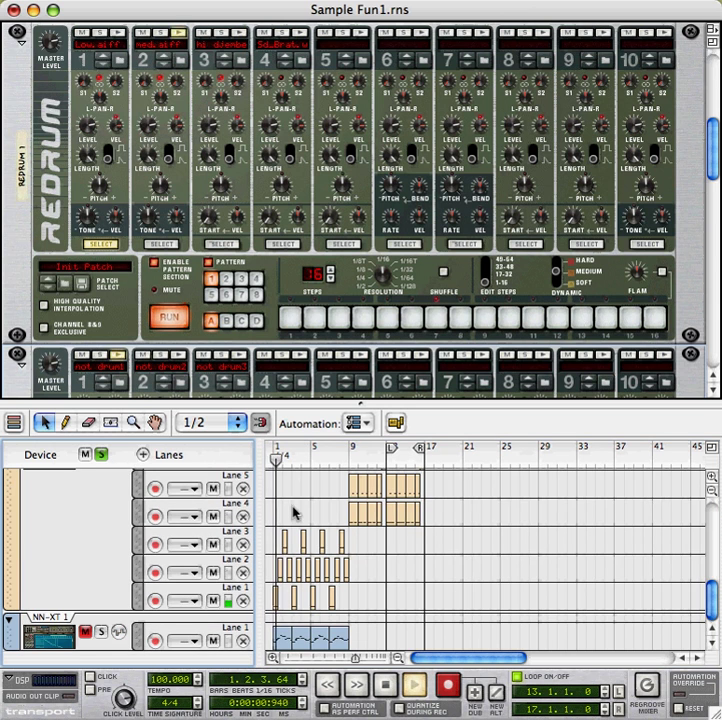
Follow the lanes of both soloed Redrum tracks during playback, and stop at the end of bar 8.
scroll(293, 510, down, 5)
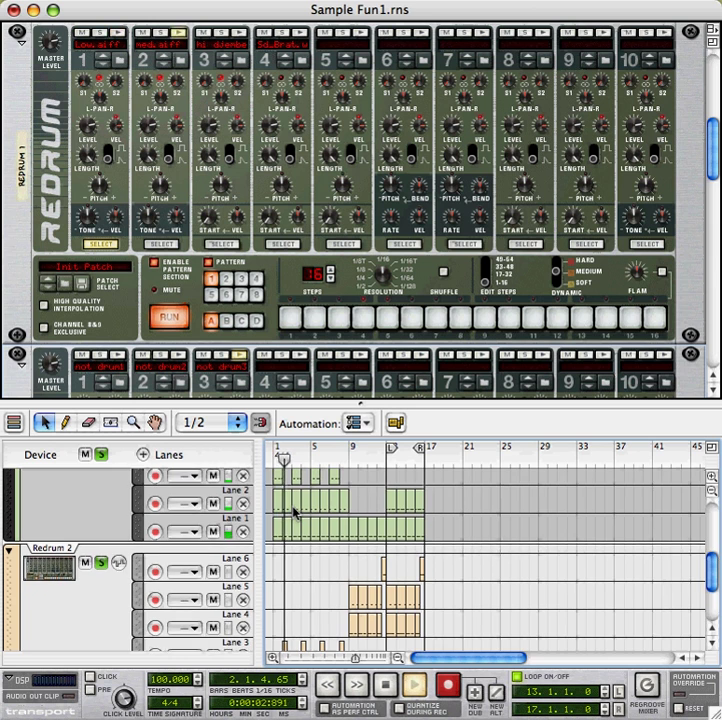
scroll(293, 510, down, 4)
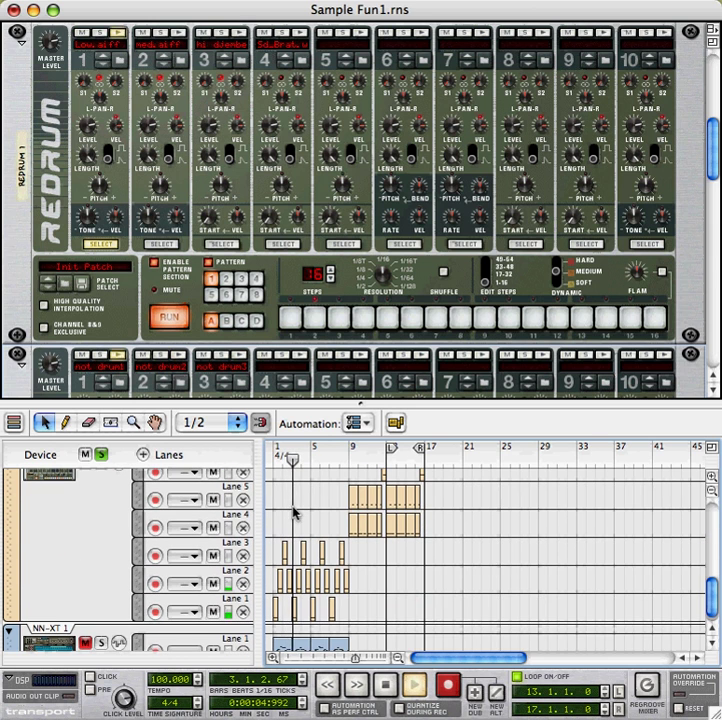
scroll(293, 512, up, 2)
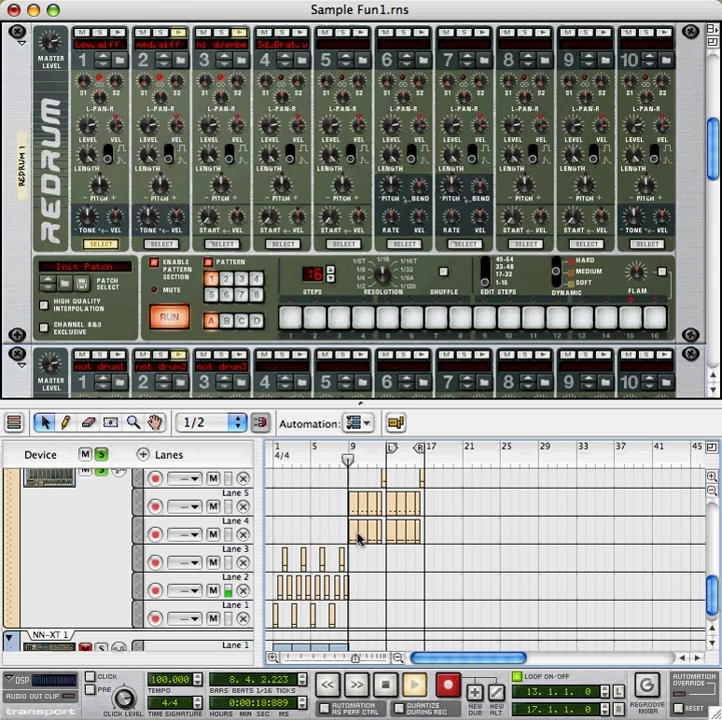
key(space)
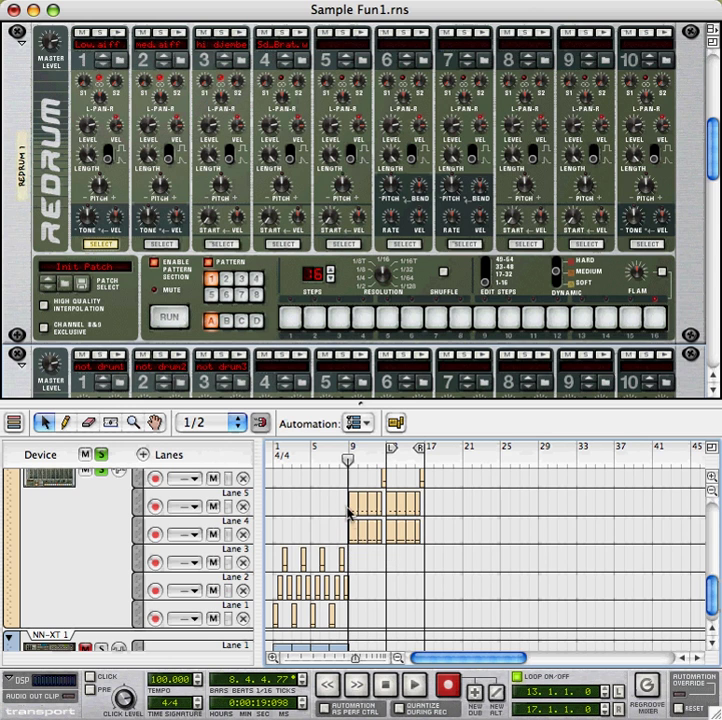
scroll(368, 557, up, 1)
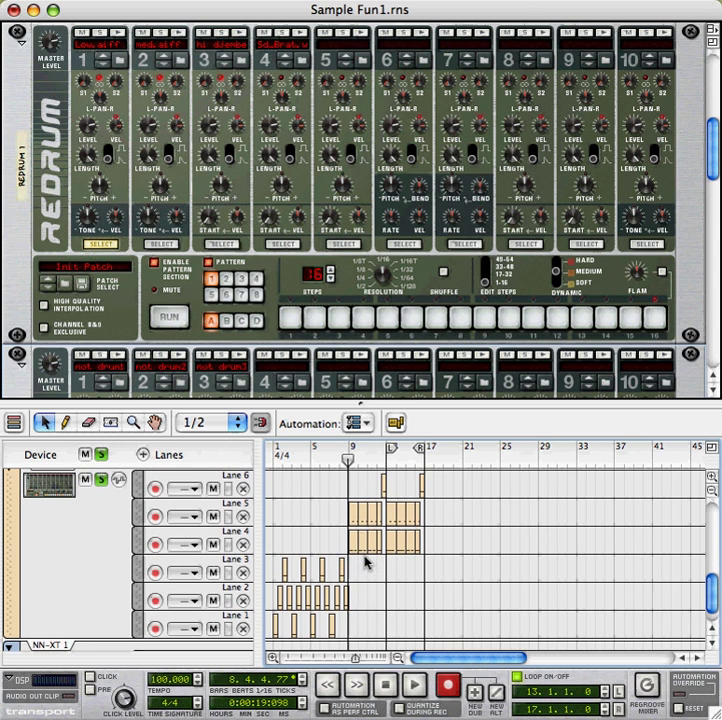
scroll(357, 561, up, 1)
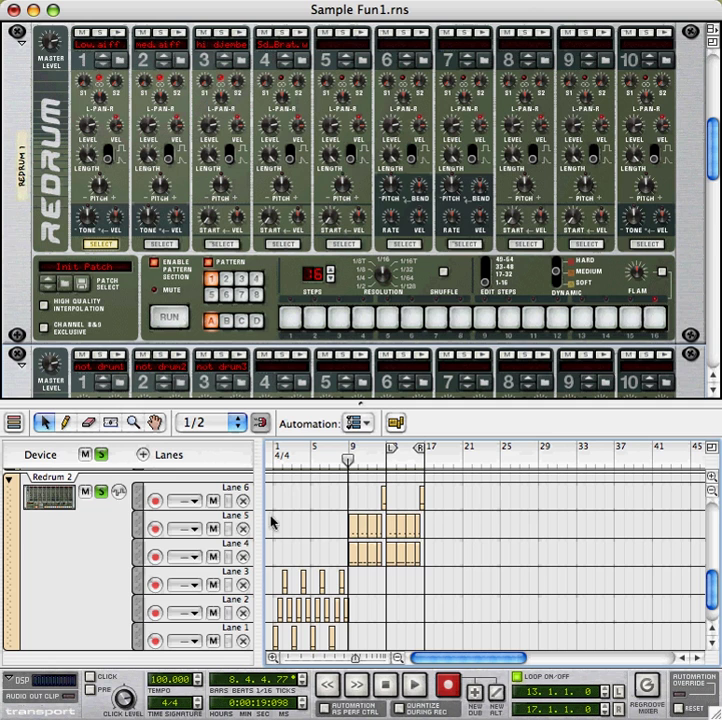
Set the song position to bar 9 and turn off solo on Redrum 1, leaving only Redrum 2 soloed.
click(347, 459)
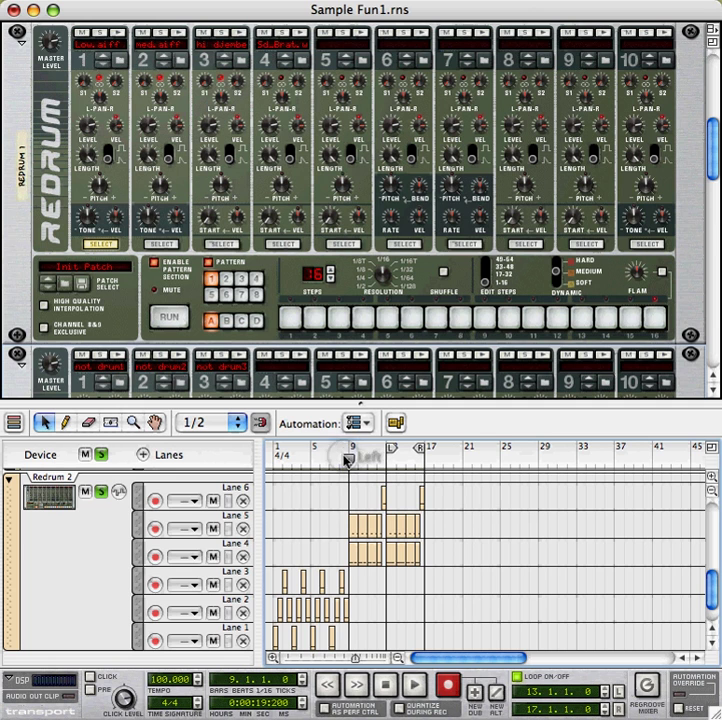
scroll(89, 588, up, 8)
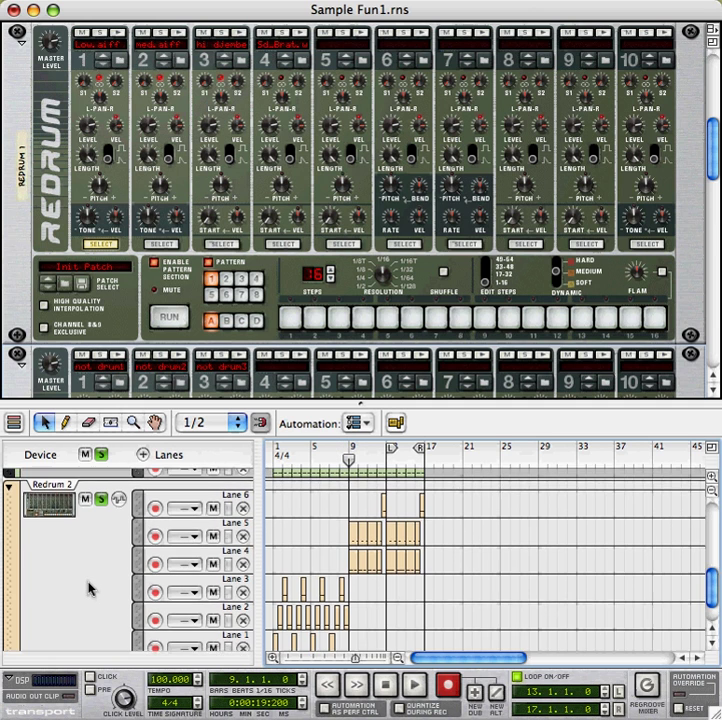
scroll(89, 588, up, 7)
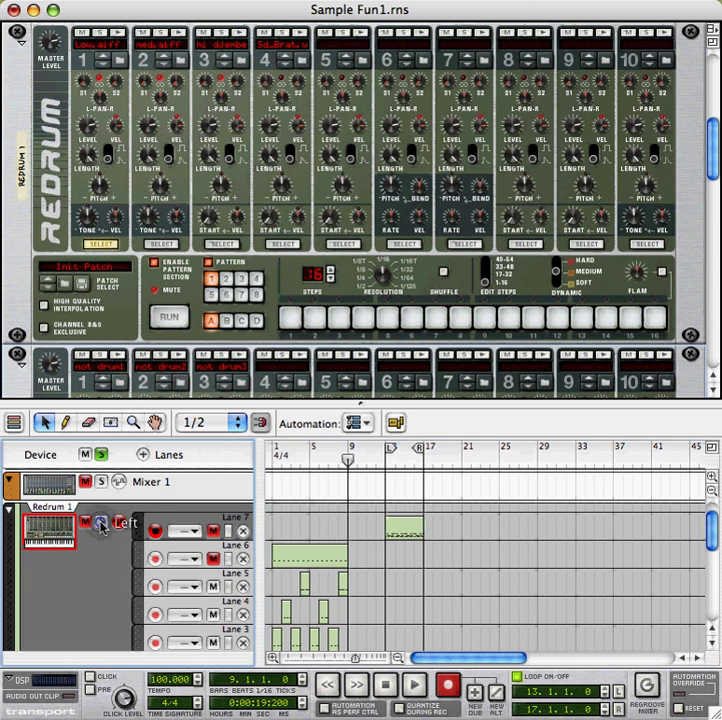
scroll(101, 525, down, 12)
scroll(101, 525, down, 4)
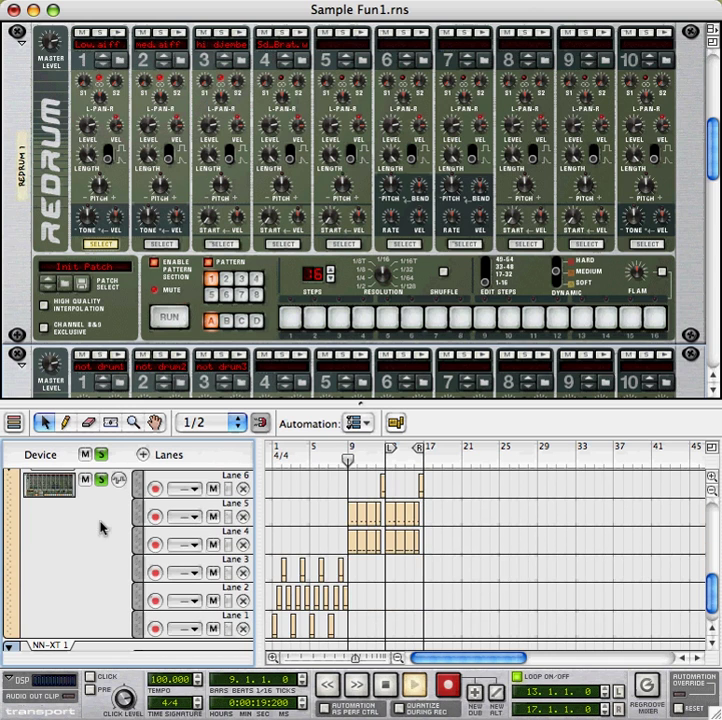
Play the soloed Redrum 2 track from bar 9 into bar 13, and stop back at bar 9.
key(space)
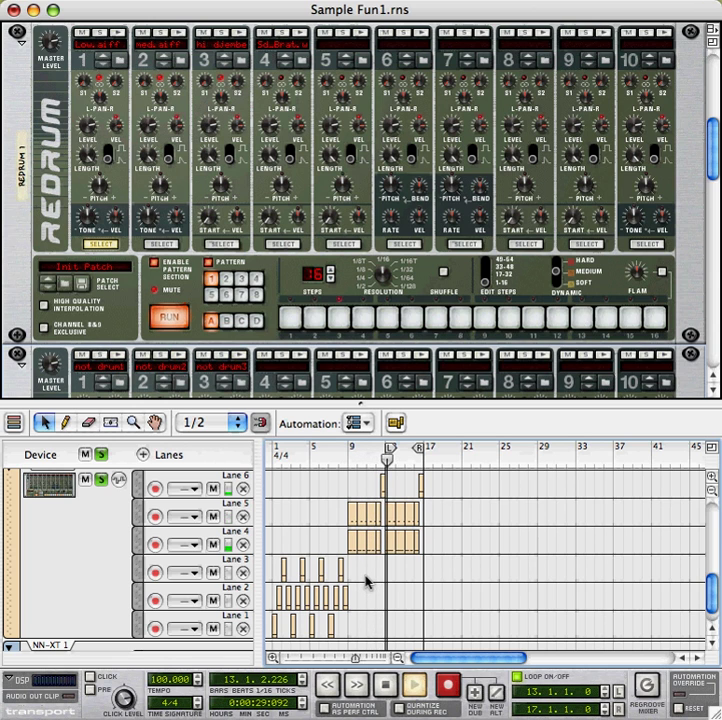
scroll(366, 580, up, 1)
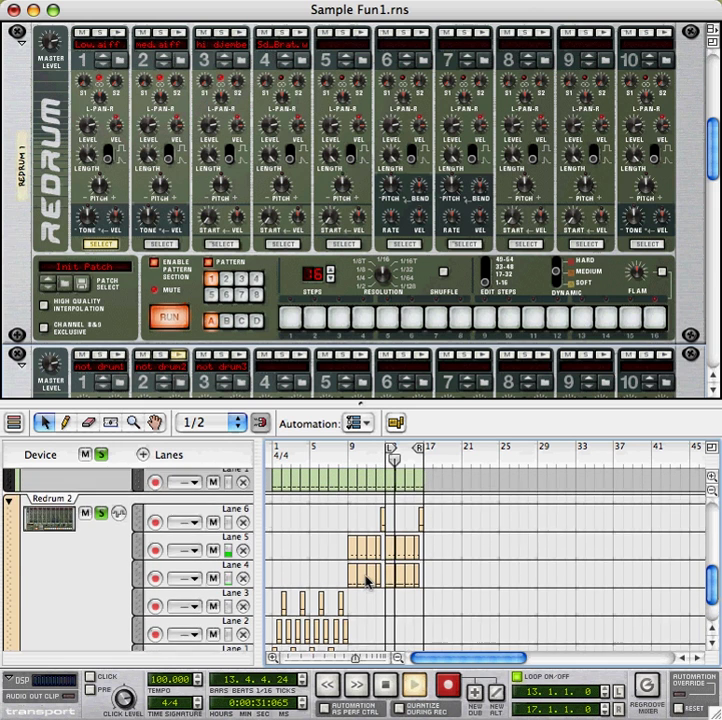
scroll(366, 580, up, 2)
click(346, 461)
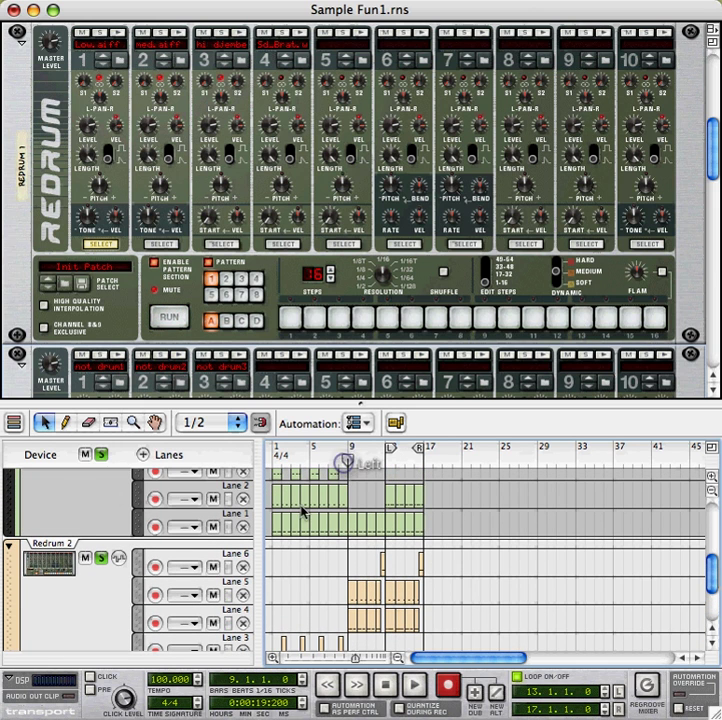
Solo Redrum 1 together with Redrum 2 and play both from bar 9 to the end of bar 16.
scroll(97, 495, up, 5)
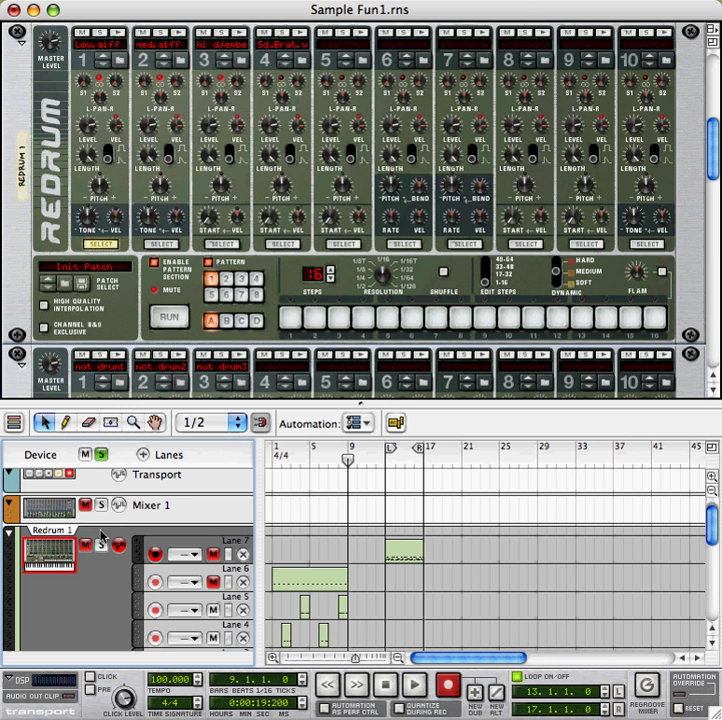
key(space)
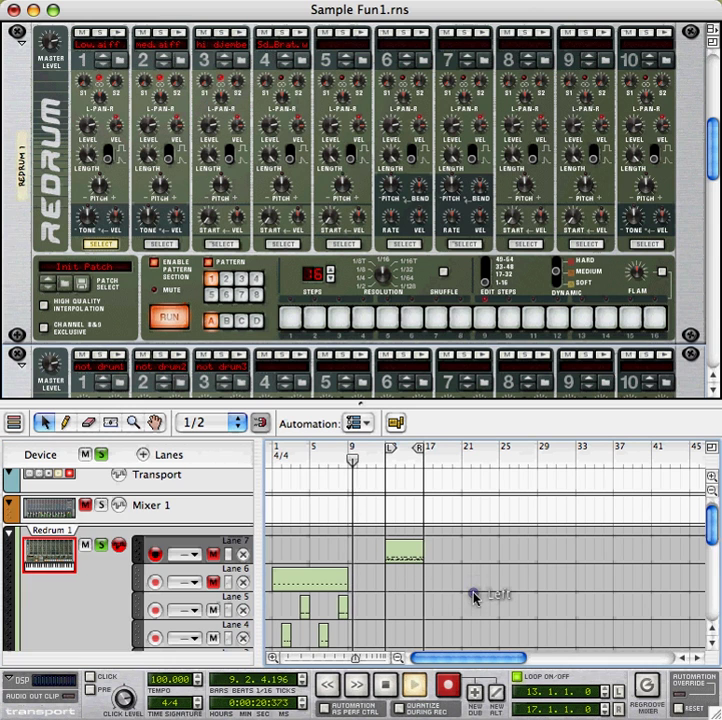
scroll(472, 596, down, 5)
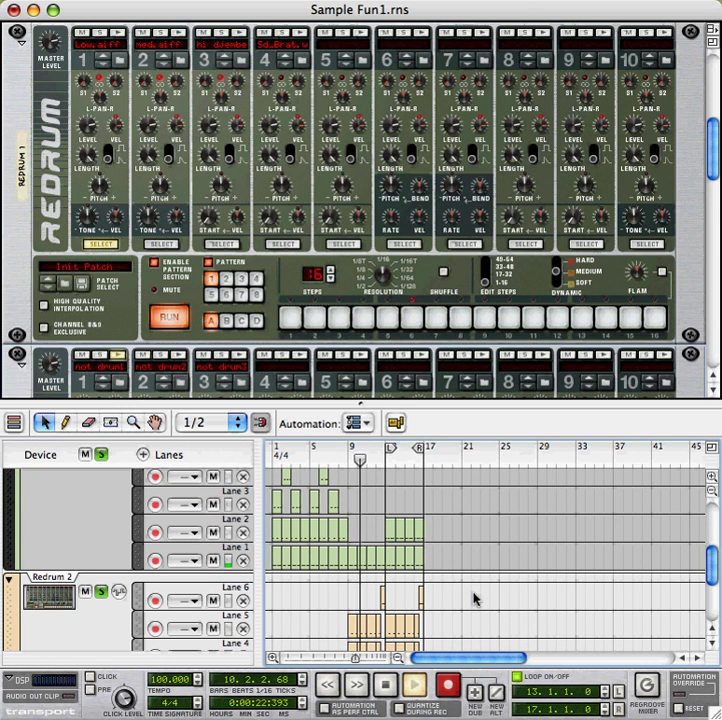
scroll(473, 598, down, 1)
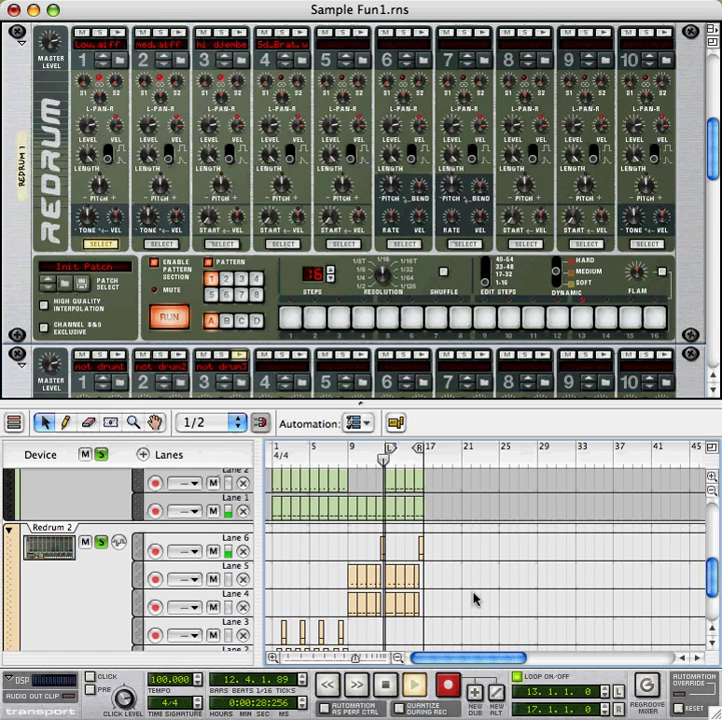
click(473, 598)
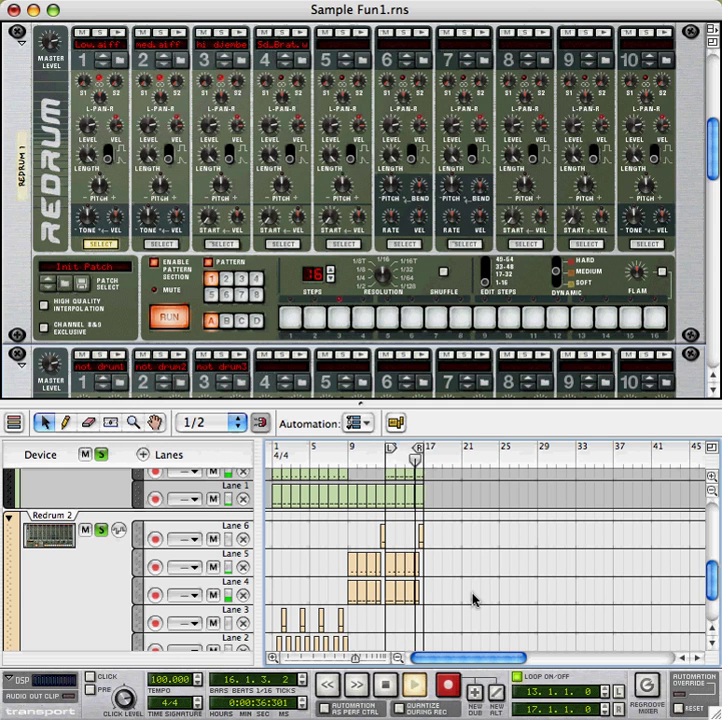
key(space)
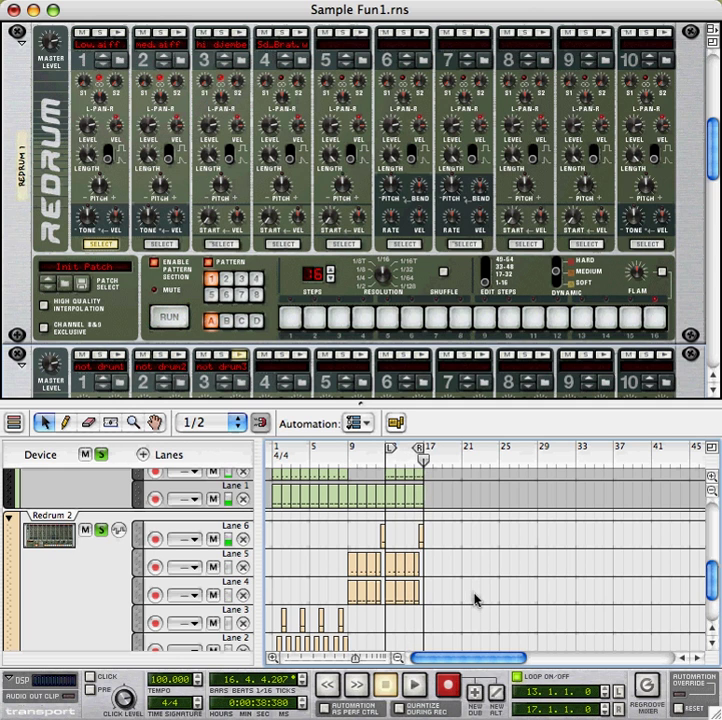
Turn off solo on all tracks and solo the NN-XT 1 track.
scroll(472, 597, down, 3)
scroll(470, 597, up, 4)
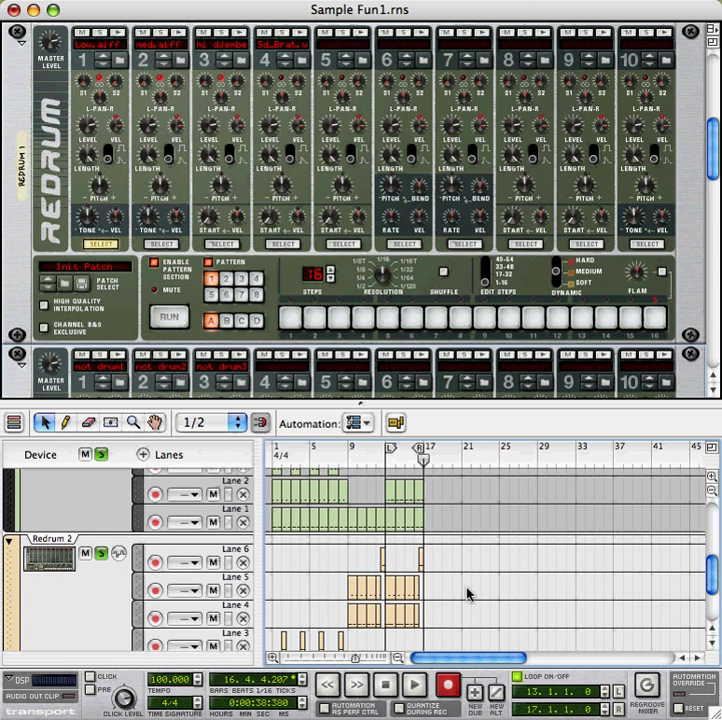
scroll(467, 593, up, 1)
scroll(462, 594, up, 4)
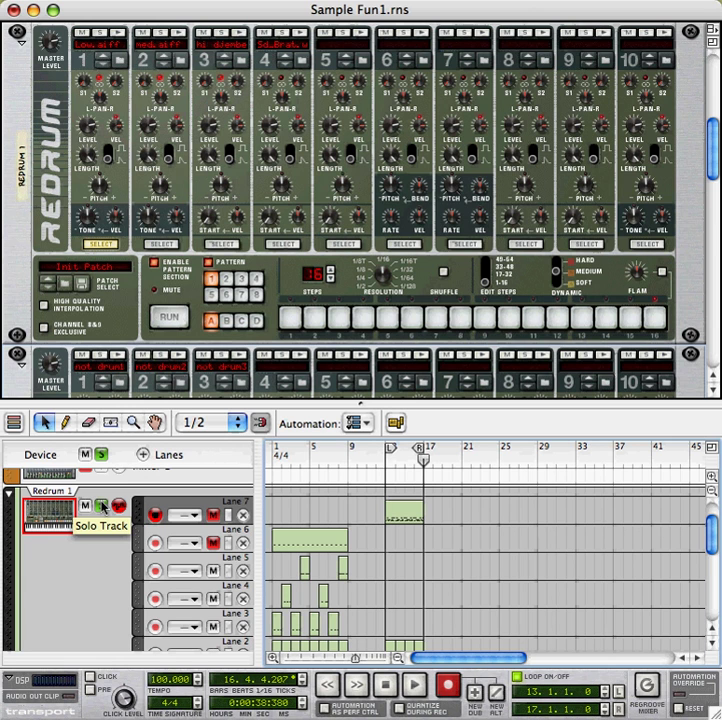
click(100, 456)
scroll(100, 458, down, 3)
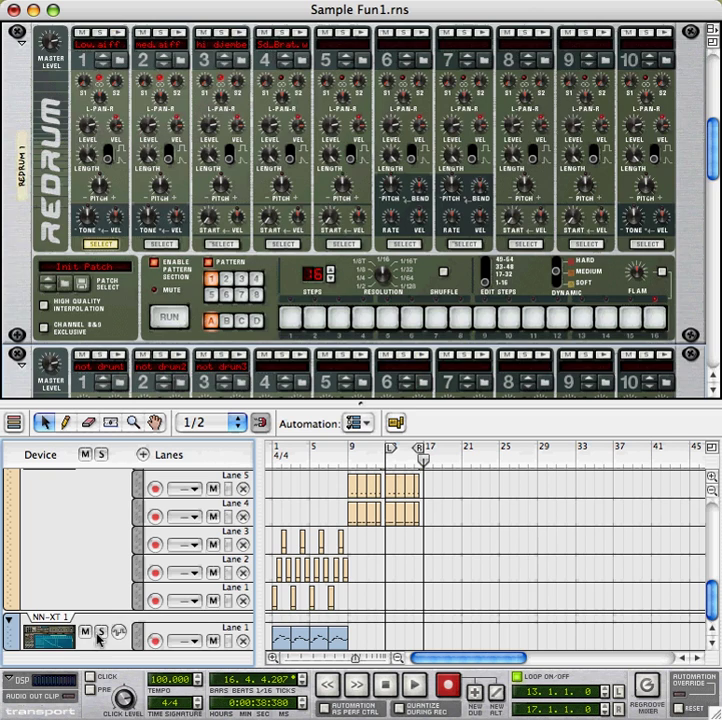
click(100, 633)
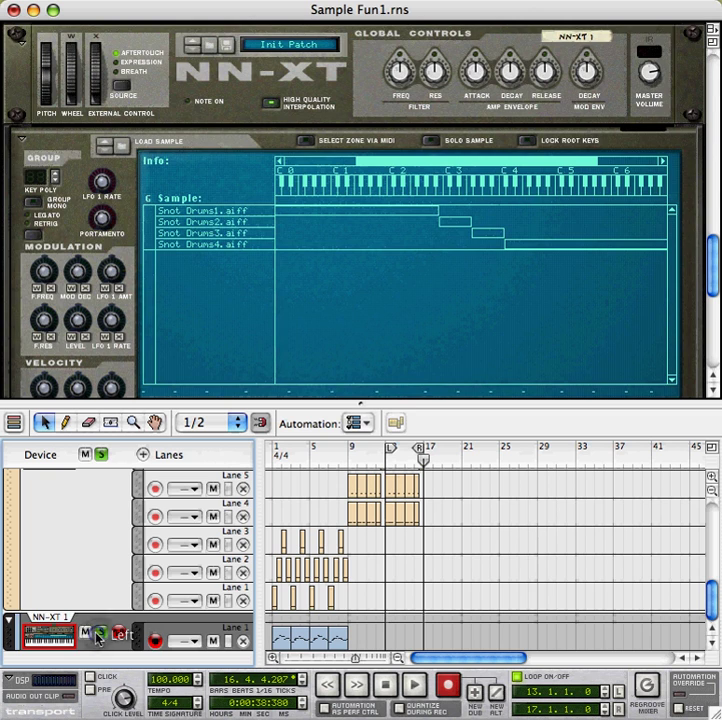
Examine the key zones of samples Snot Drums1.aiff through Snot Drums4.aiff in the NN-XT one by one, and deselect them.
click(210, 214)
click(209, 223)
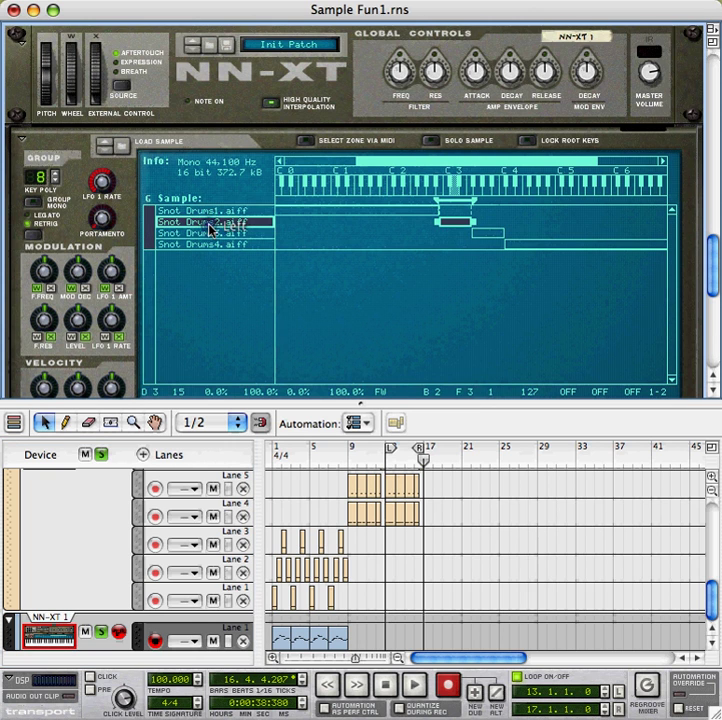
click(210, 234)
click(209, 245)
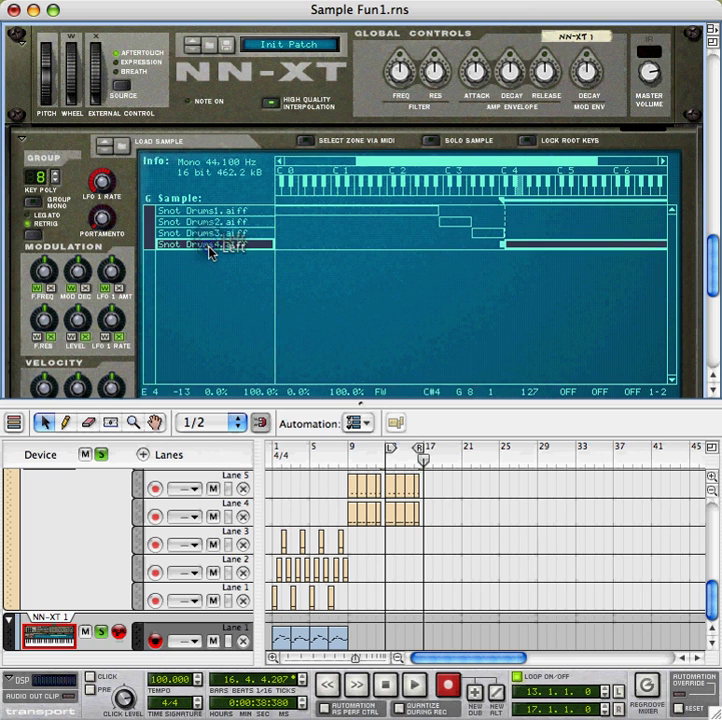
click(350, 338)
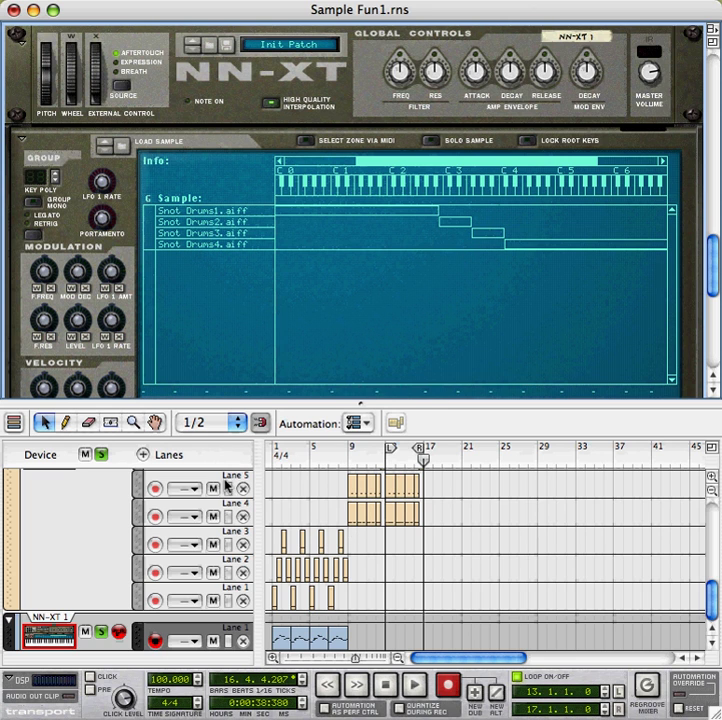
Move the song position back to the start of bar 1.
click(291, 462)
click(301, 489)
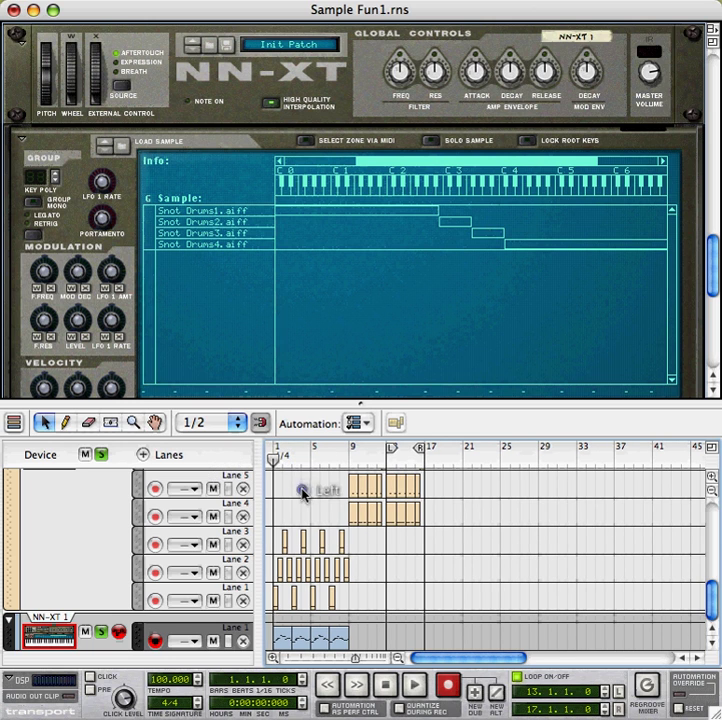
drag(314, 459, 218, 454)
click(313, 495)
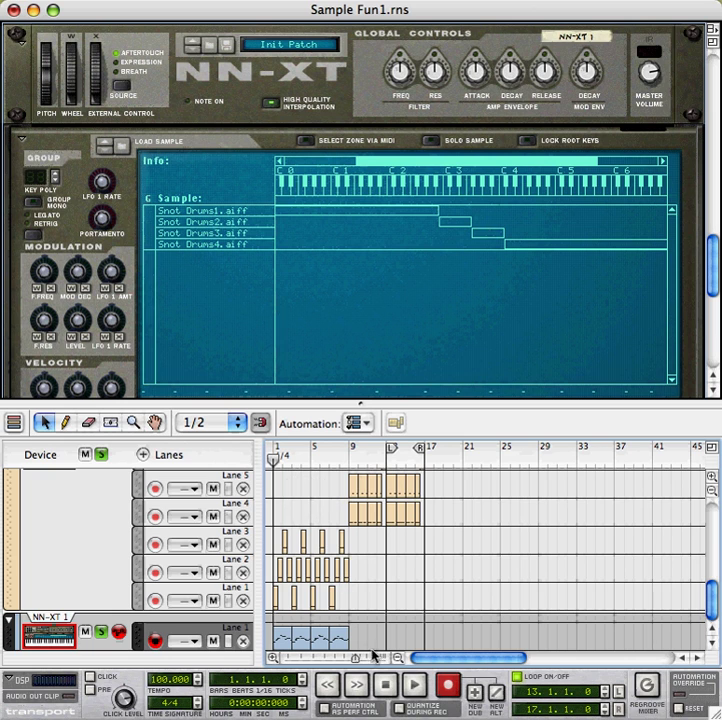
Look over the Redrum lanes, play the soloed NN-XT 1 track from bar 1, and stop at the end of bar 4.
click(352, 609)
scroll(138, 572, up, 10)
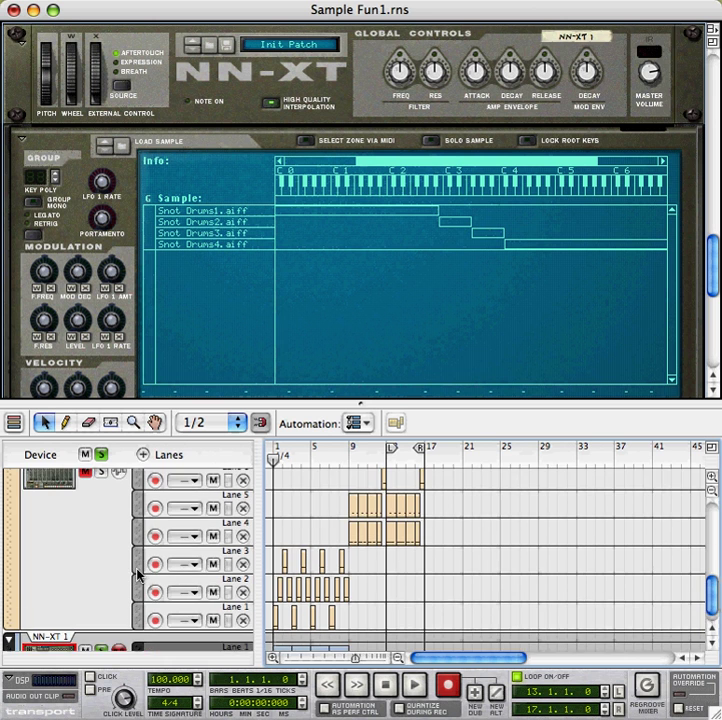
scroll(138, 572, up, 10)
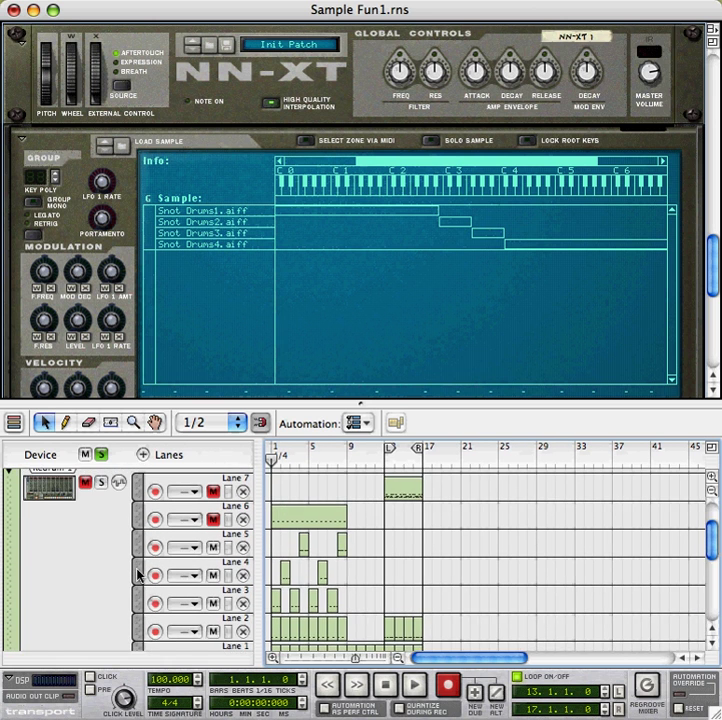
click(371, 582)
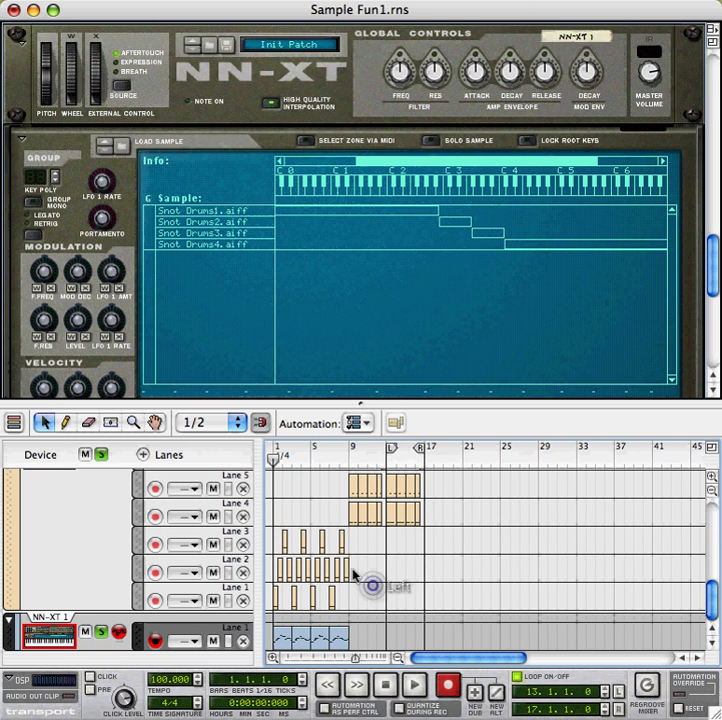
click(275, 459)
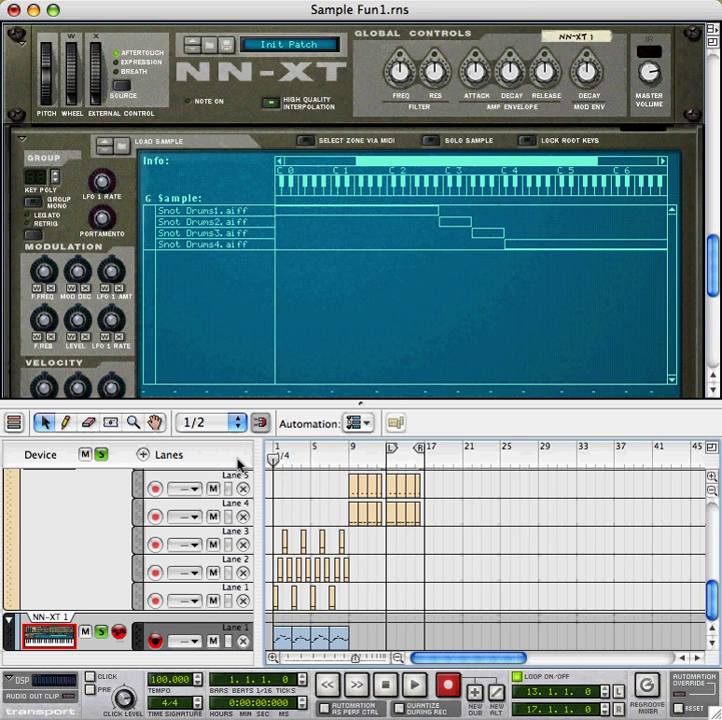
key(space)
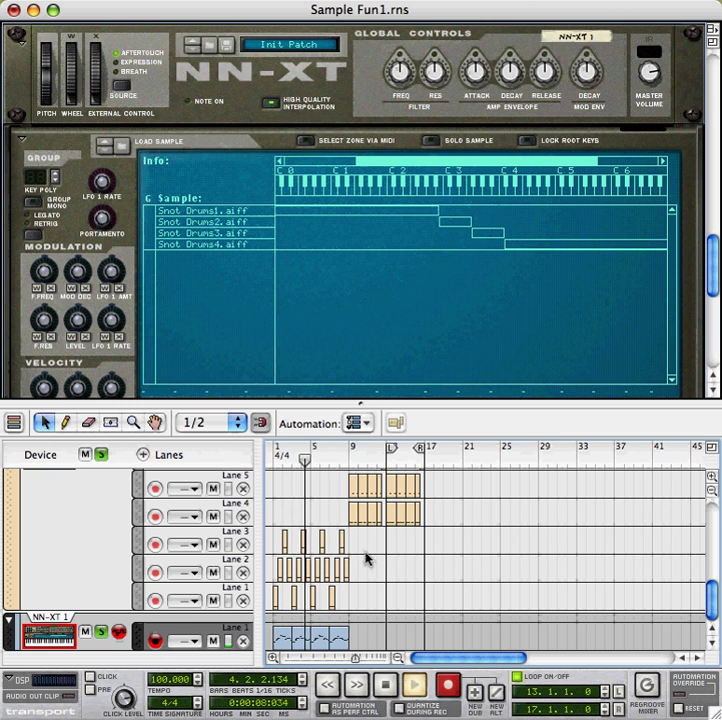
key(space)
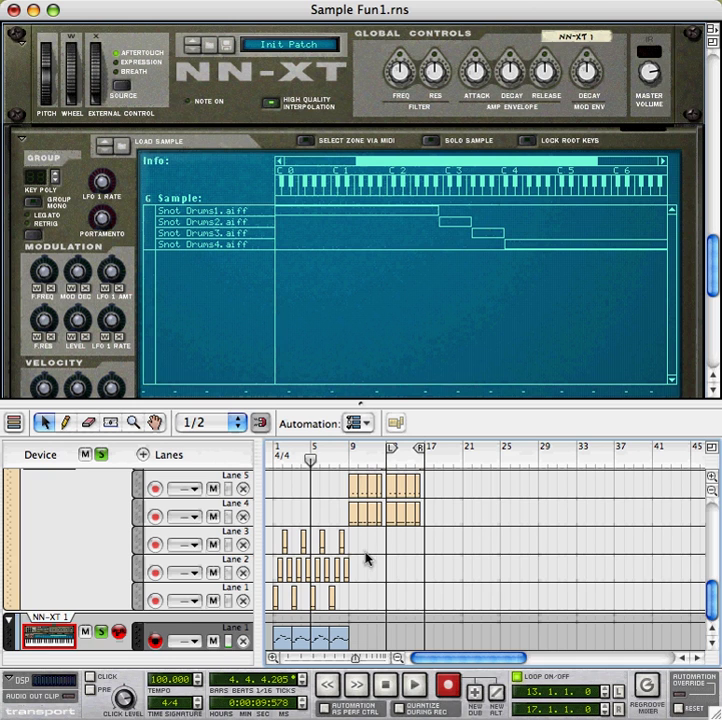
Turn off all solos and play the full arrangement from bar 1 into bar 9, stopping back at the song's start.
click(101, 454)
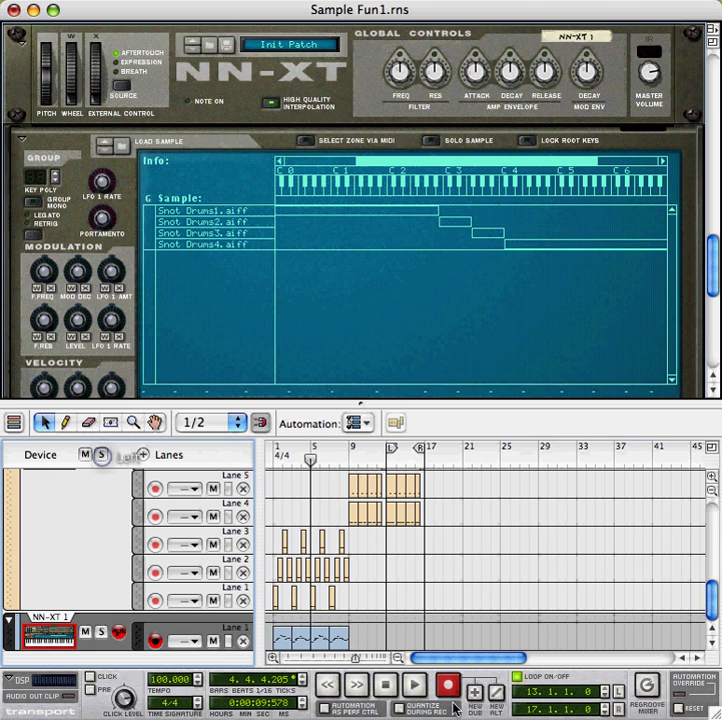
click(380, 686)
key(space)
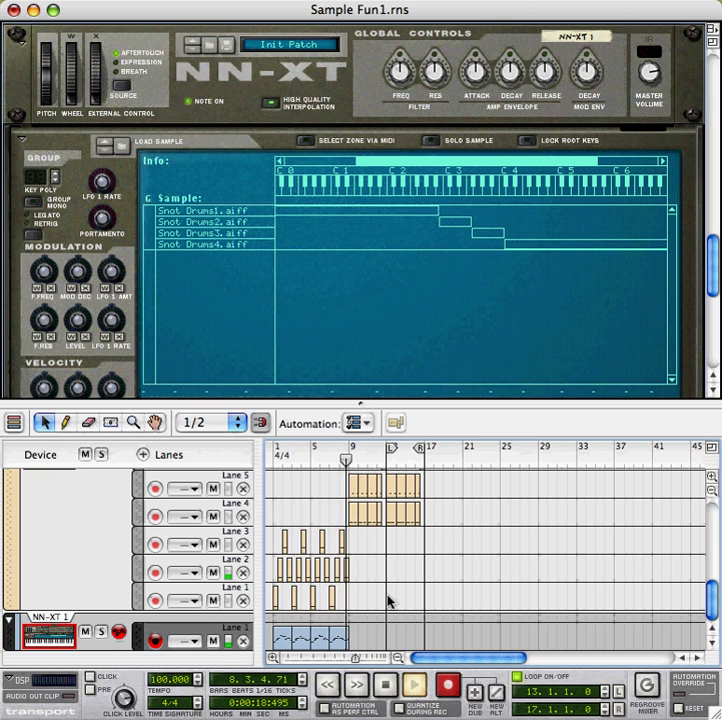
key(space)
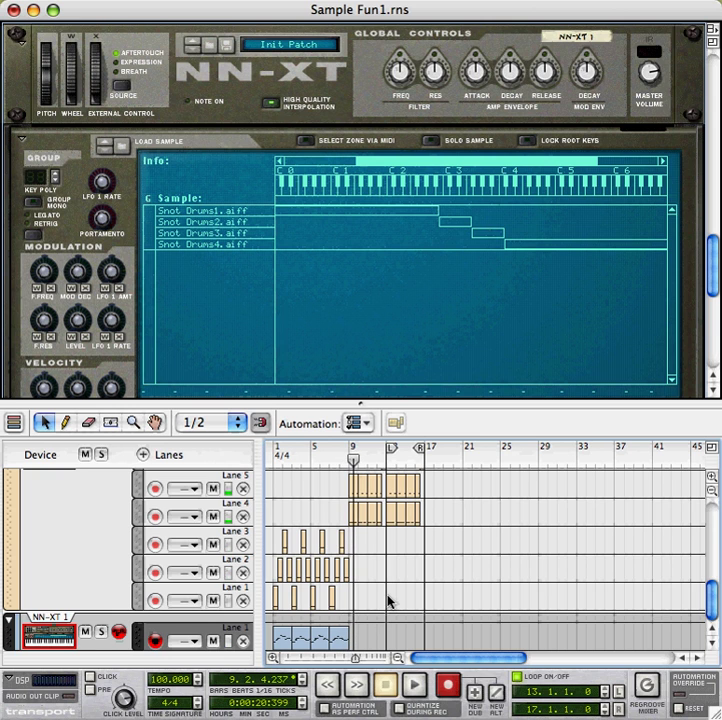
click(383, 603)
click(386, 685)
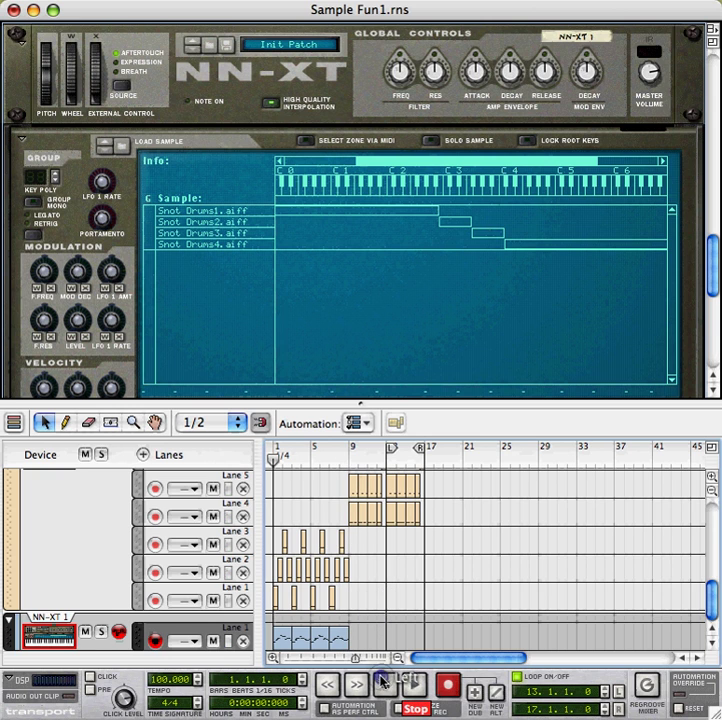